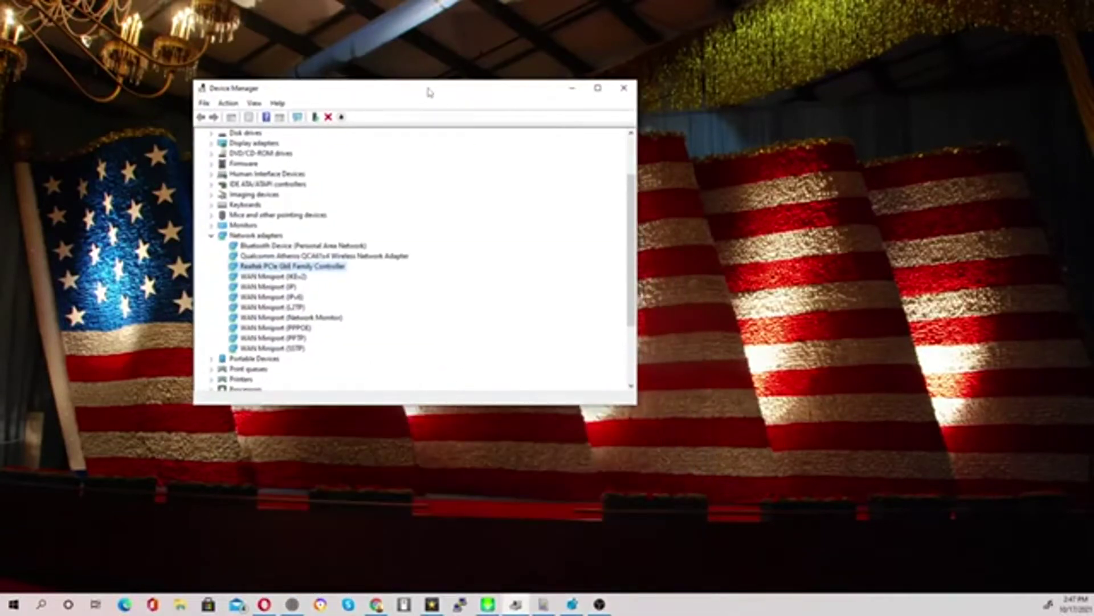
Step: Open the properties of the Qualcomm Atheros QCA61x4 Wireless Network Adapter from the Network adapters category
{"action": "left_click", "coordinate": [211, 235]}
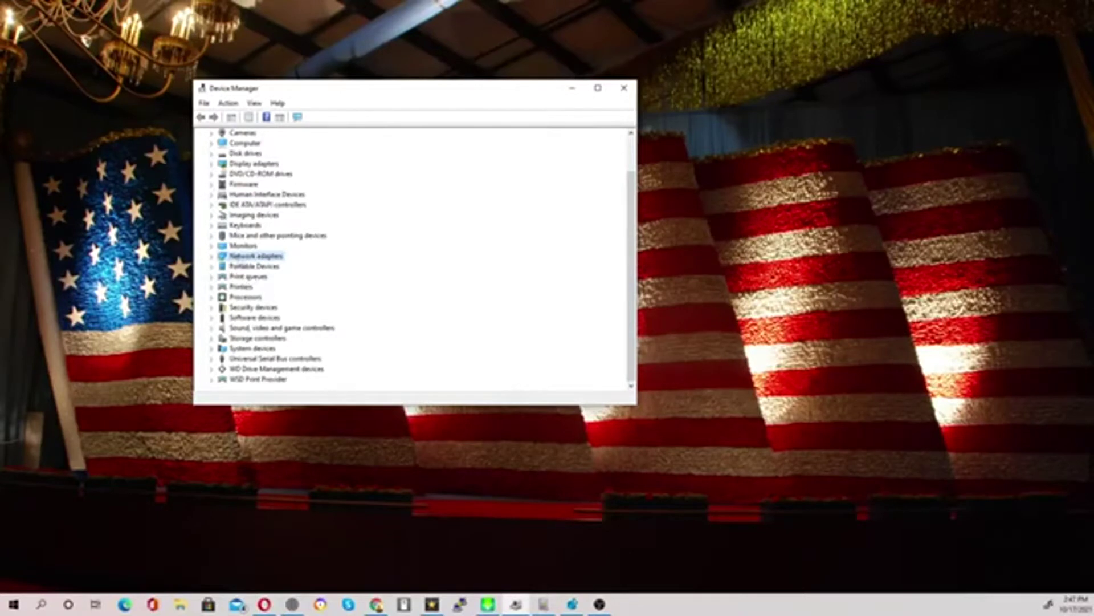
{"action": "left_click", "coordinate": [211, 258]}
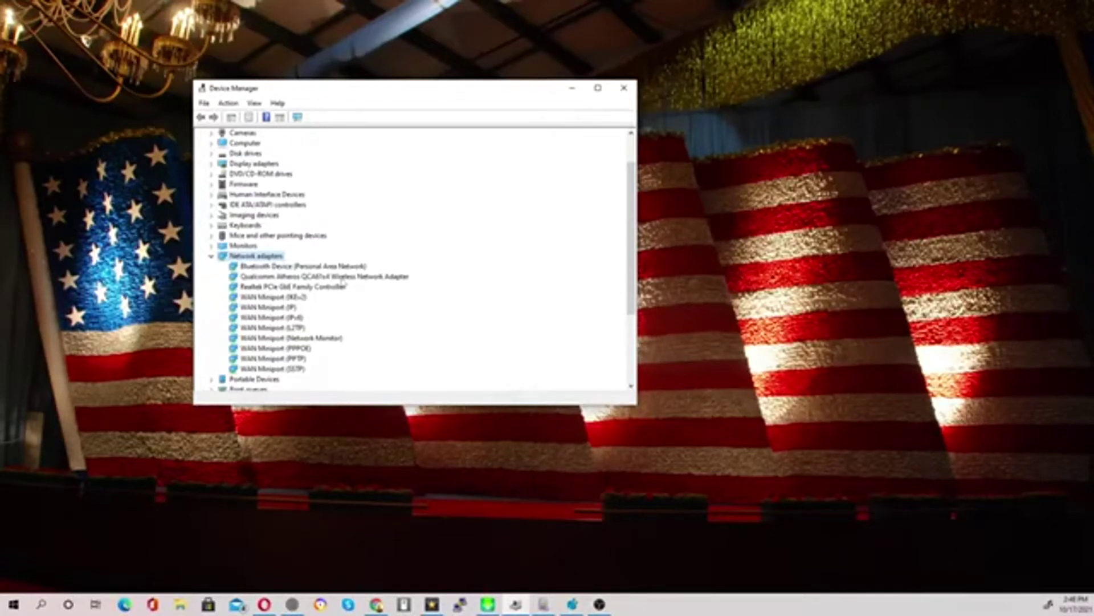
{"action": "double_click", "coordinate": [342, 277]}
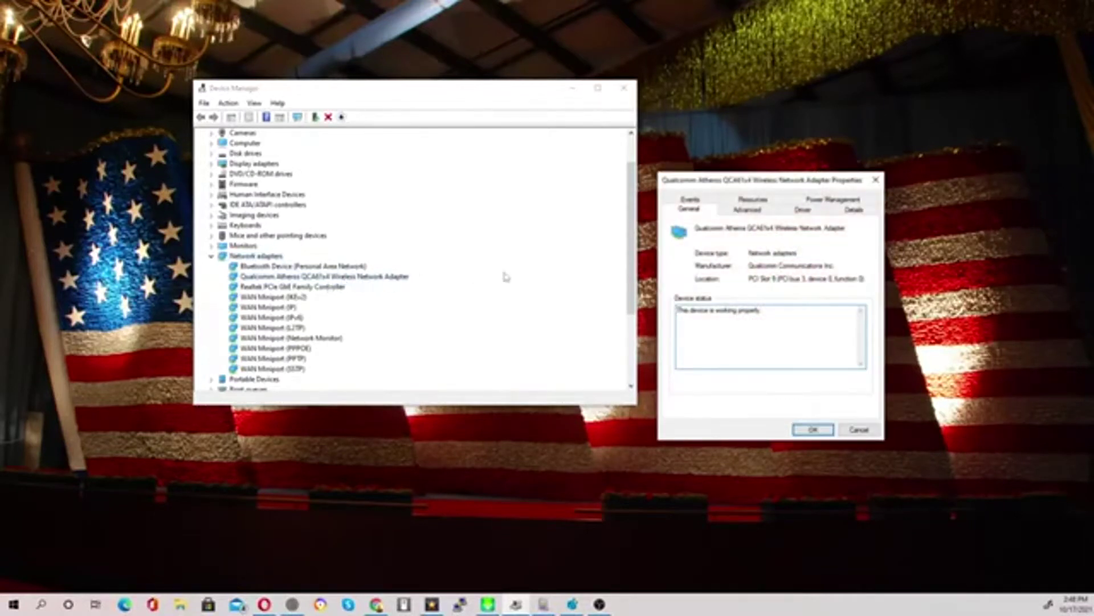
{"action": "left_click_drag", "start_coordinate": [742, 179], "coordinate": [490, 159]}
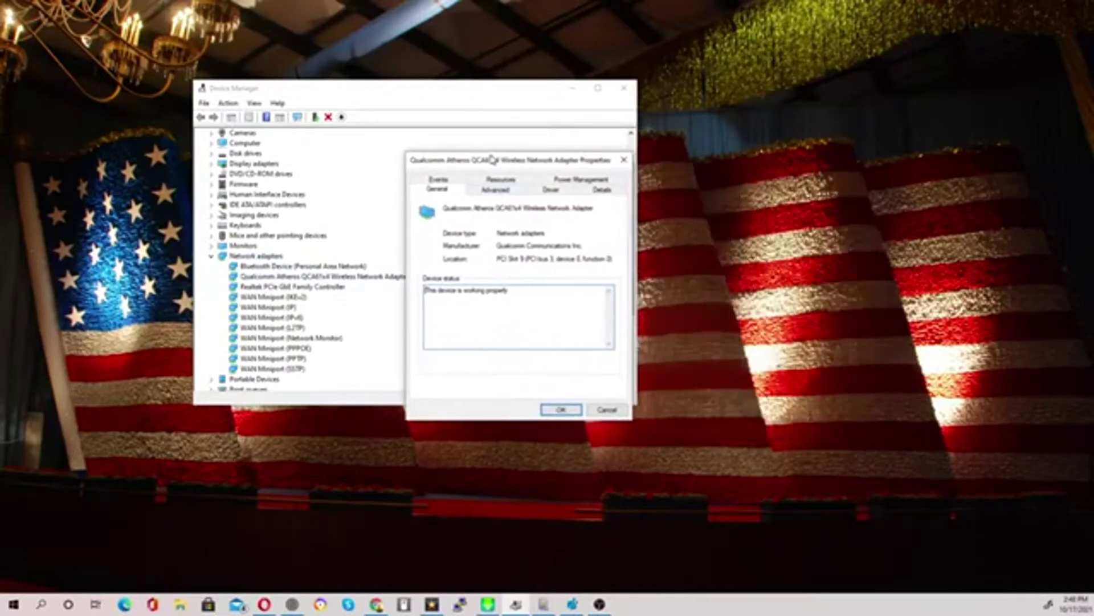
Step: Make sure "Allow the computer to turn off this device to save power" is cleared for the wireless adapter
{"action": "left_click", "coordinate": [589, 182]}
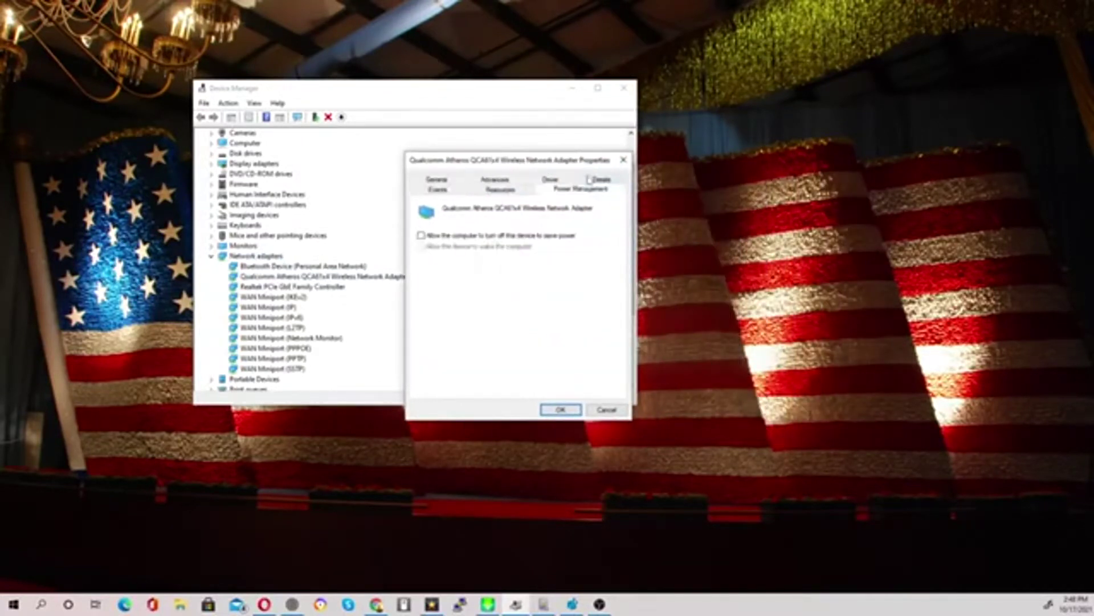
{"action": "left_click", "coordinate": [422, 236]}
{"action": "left_click", "coordinate": [422, 235]}
Step: Run an automatic search for an updated driver for the Qualcomm Atheros wireless adapter and close the update wizard
{"action": "left_click", "coordinate": [495, 180]}
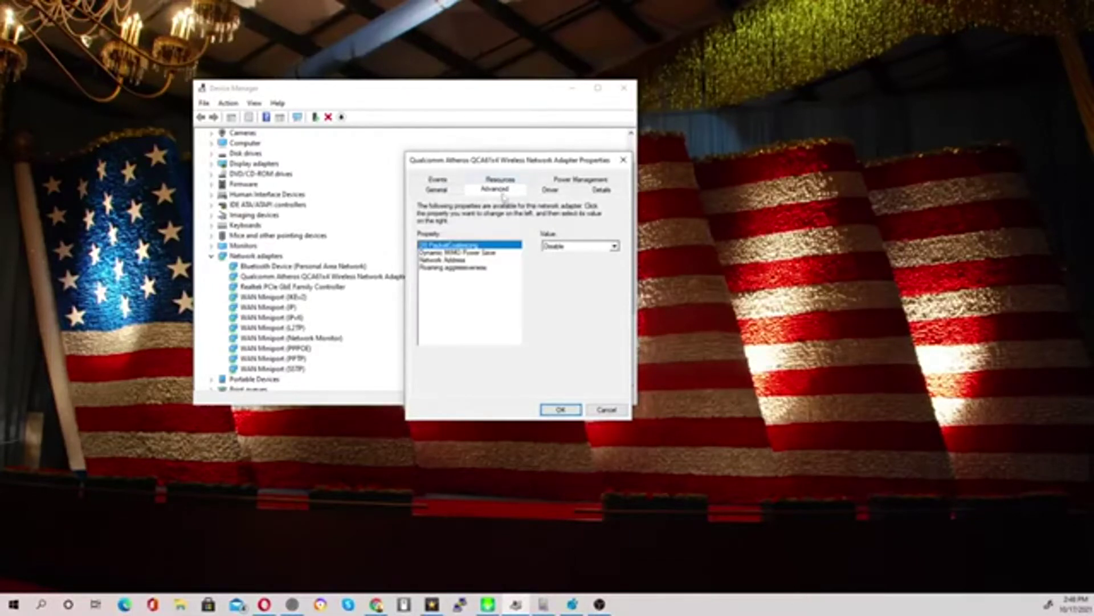
{"action": "left_click", "coordinate": [439, 191]}
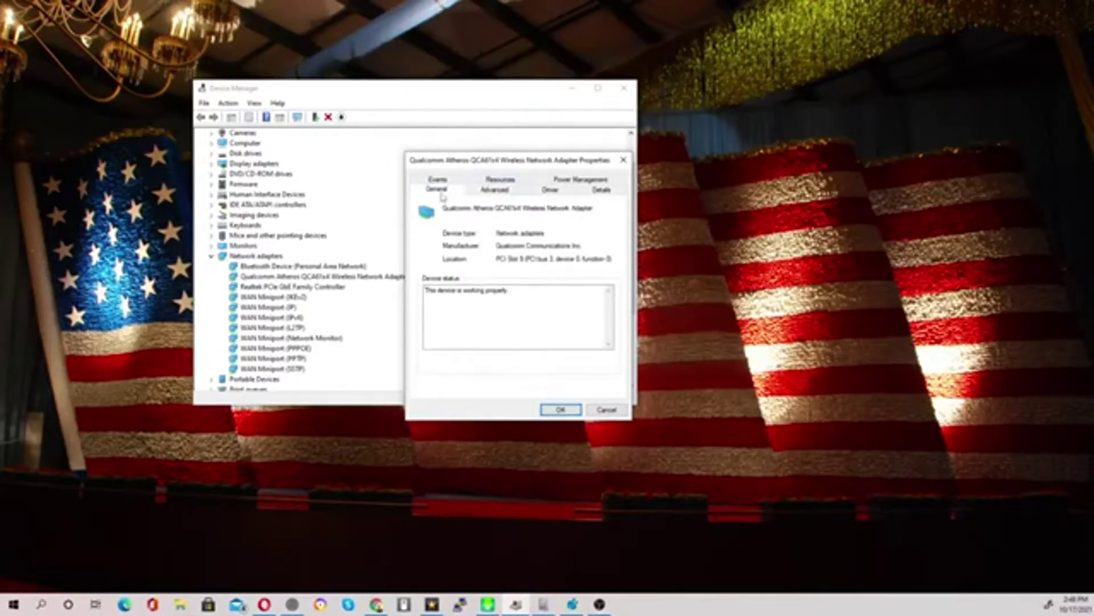
{"action": "left_click", "coordinate": [445, 180]}
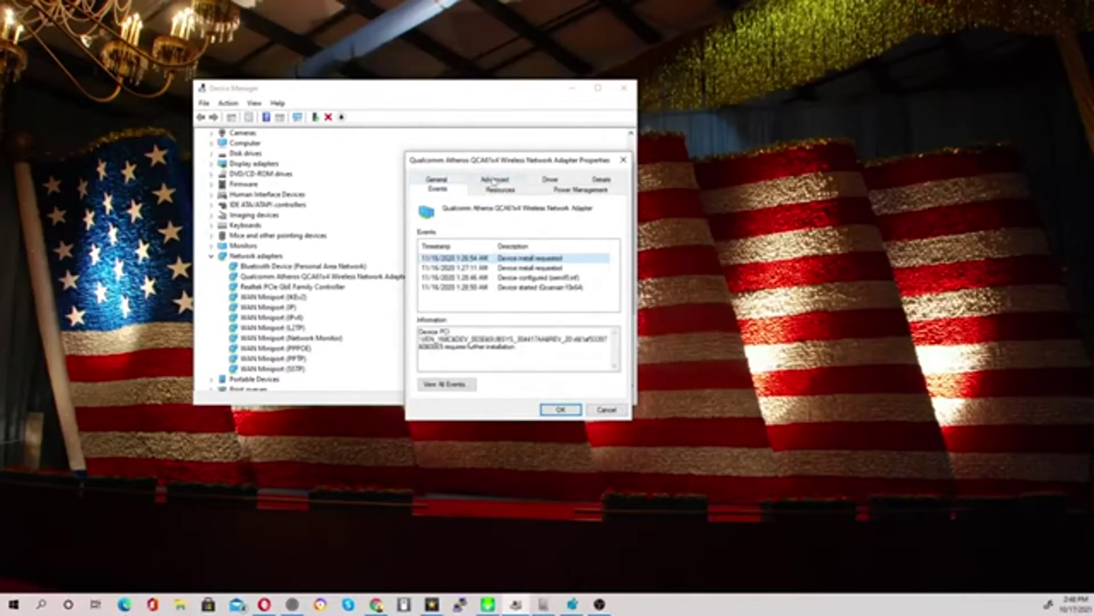
{"action": "left_click", "coordinate": [546, 181]}
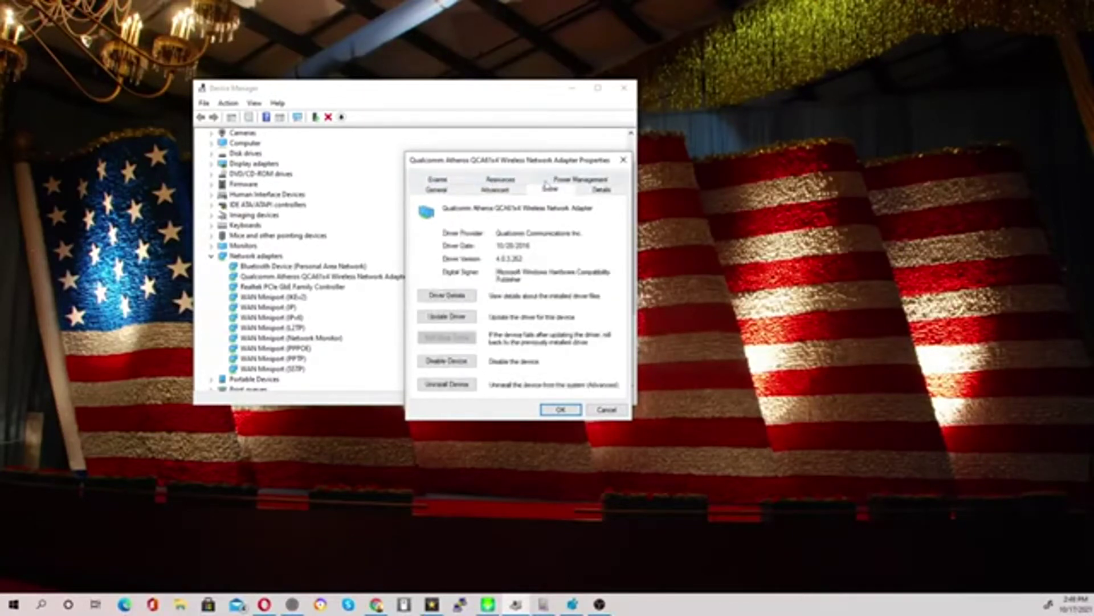
{"action": "left_click", "coordinate": [458, 317]}
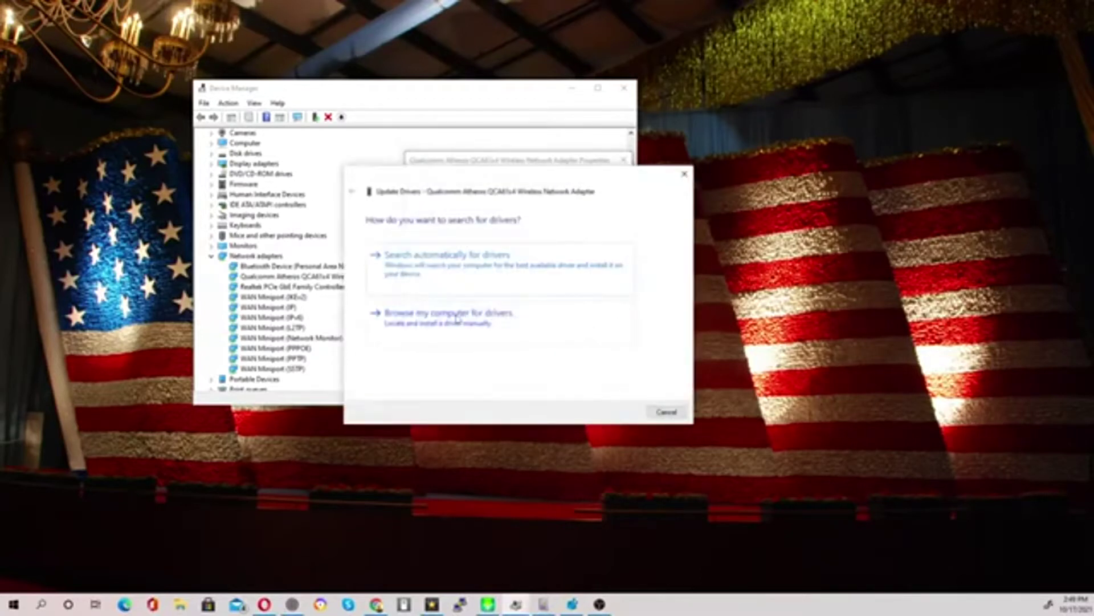
{"action": "left_click", "coordinate": [453, 264]}
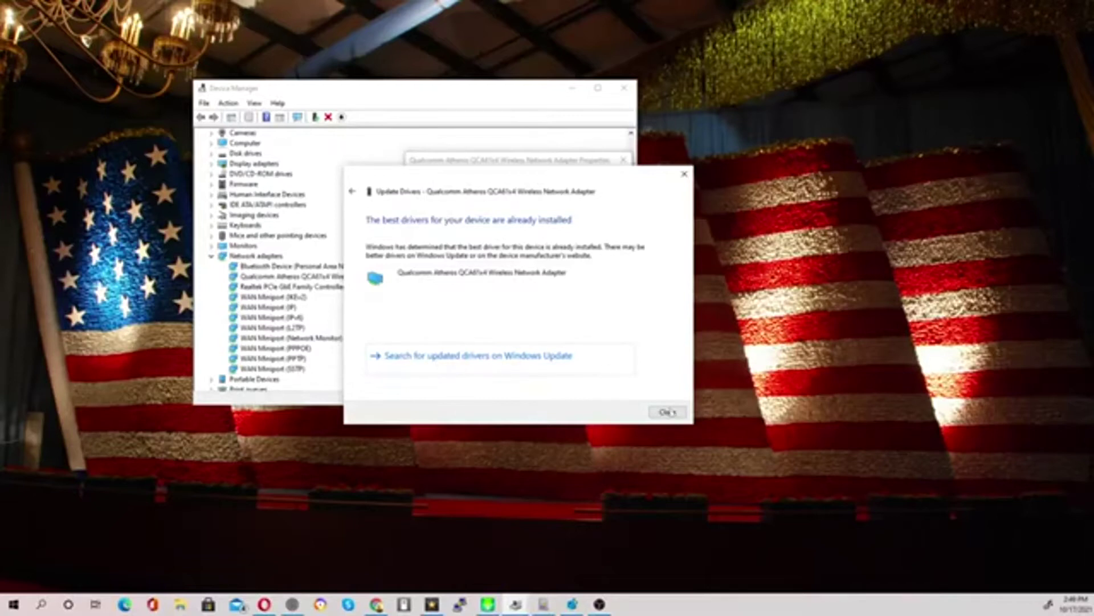
{"action": "left_click", "coordinate": [673, 416]}
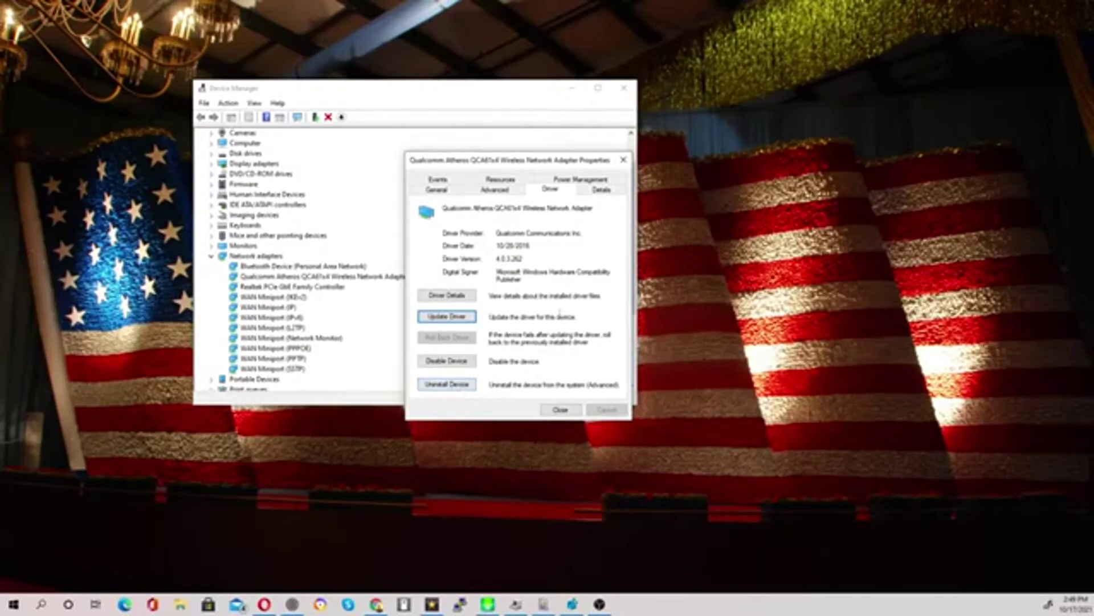
Step: Examine the wireless adapter's advanced properties, including Network Address and Roaming aggressiveness
{"action": "left_click", "coordinate": [503, 191]}
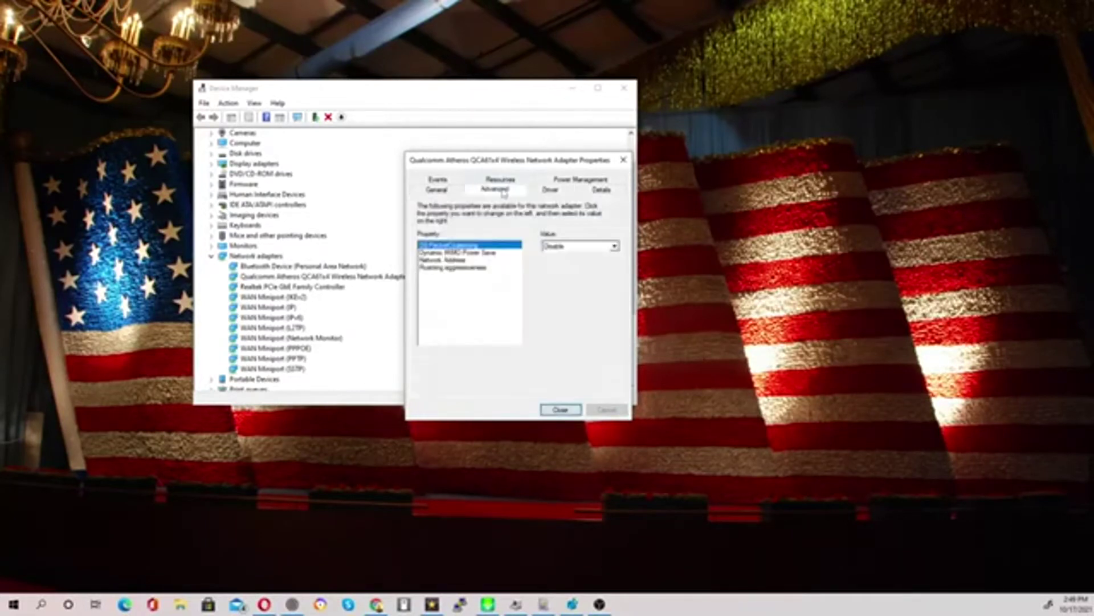
{"action": "left_click", "coordinate": [456, 261]}
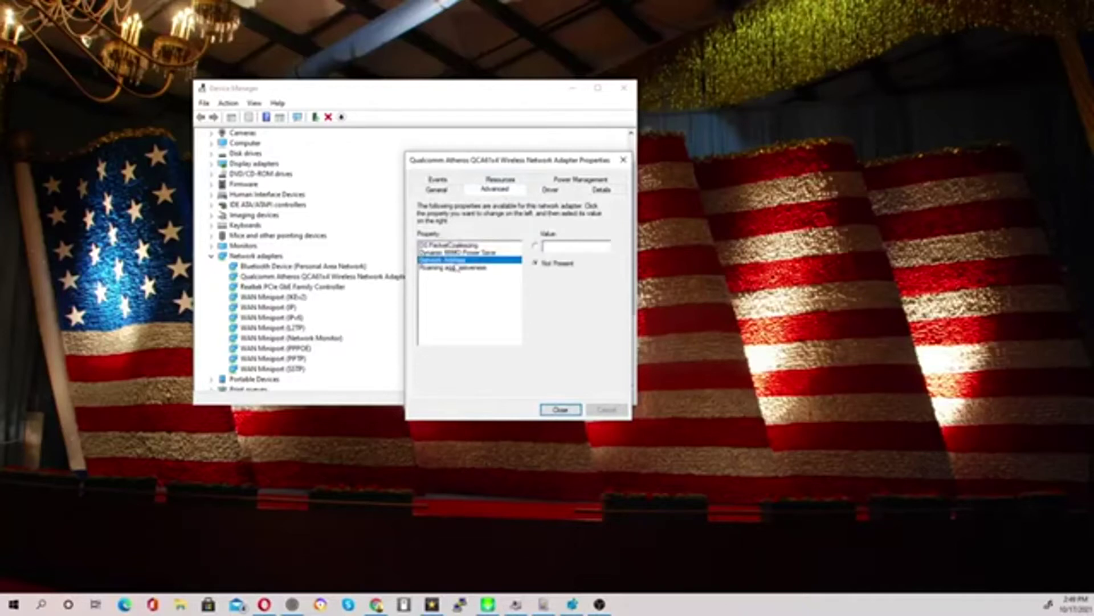
{"action": "key", "text": "Up"}
{"action": "key", "text": "Up"}
{"action": "left_click", "coordinate": [460, 267]}
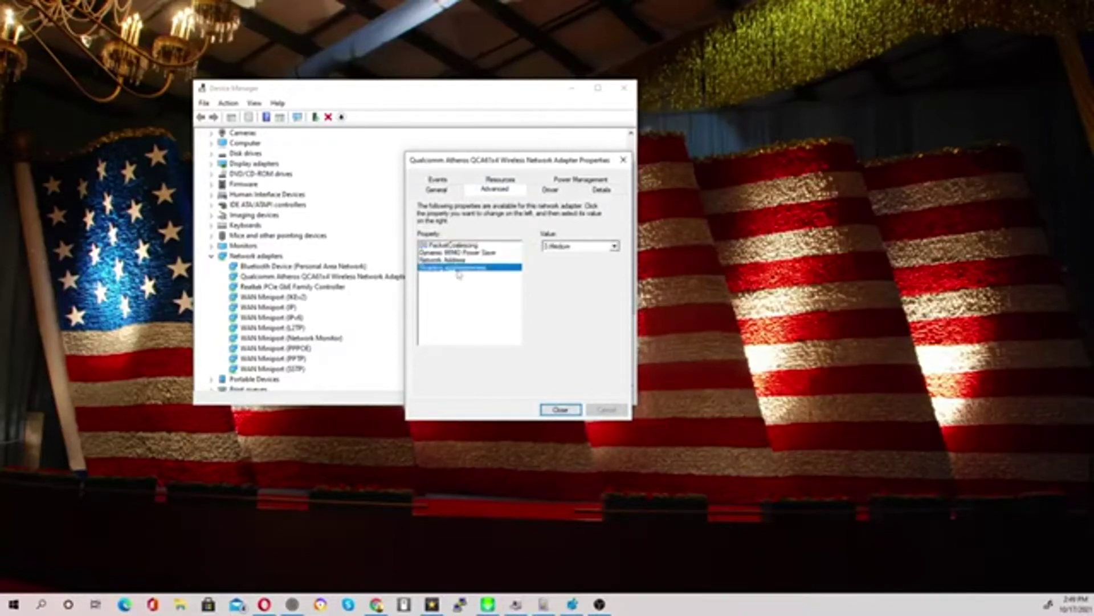
Step: Review the wireless adapter's driver, details, general status, events and power management information, and close its properties
{"action": "left_click", "coordinate": [547, 191]}
{"action": "left_click", "coordinate": [600, 194]}
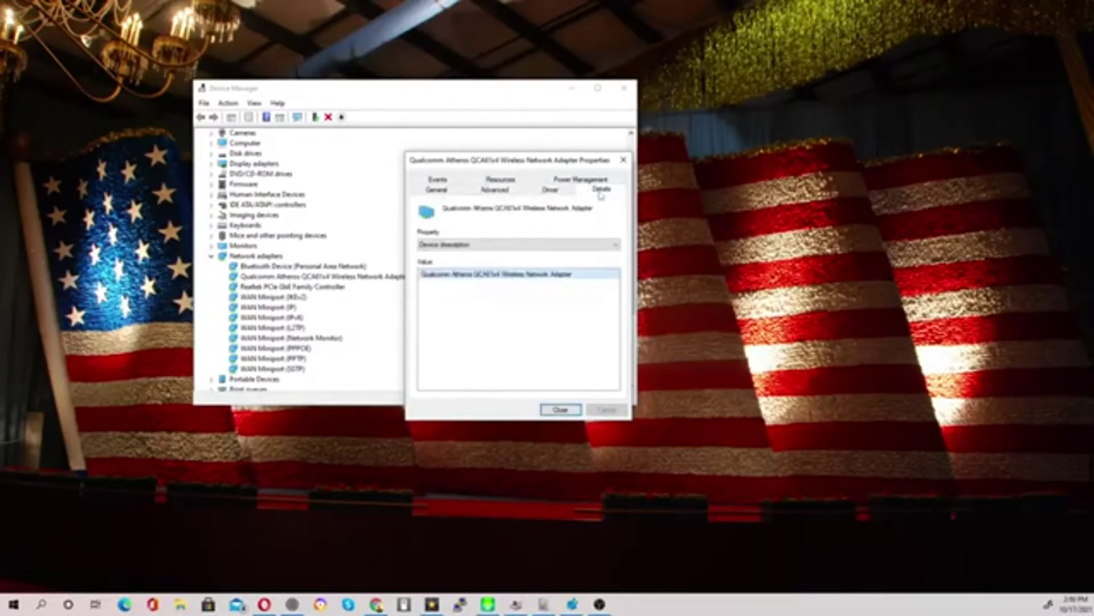
{"action": "left_click", "coordinate": [446, 195]}
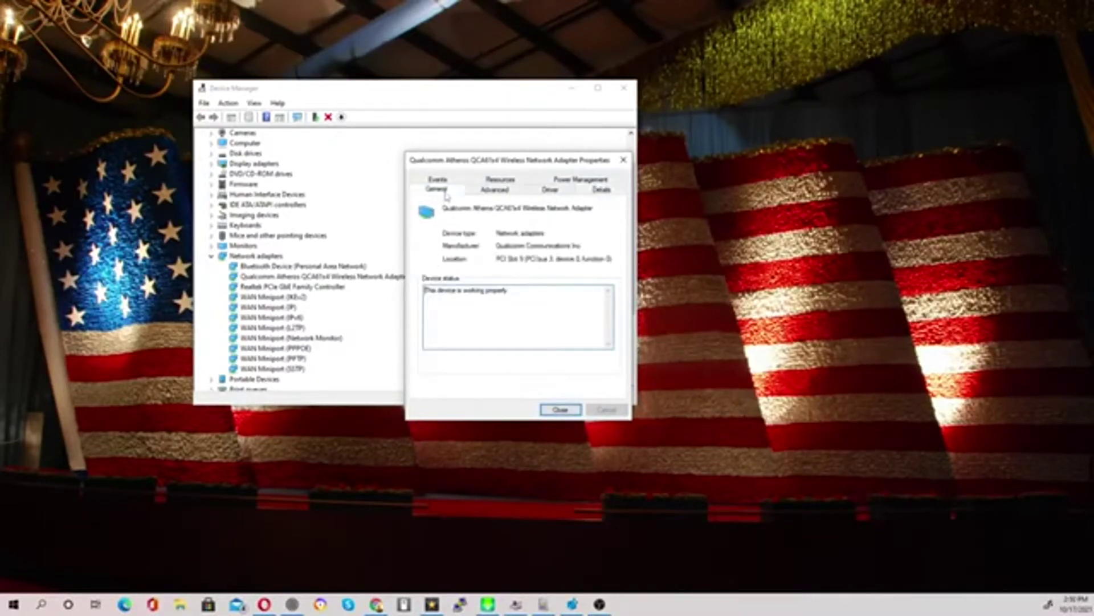
{"action": "left_click", "coordinate": [447, 181]}
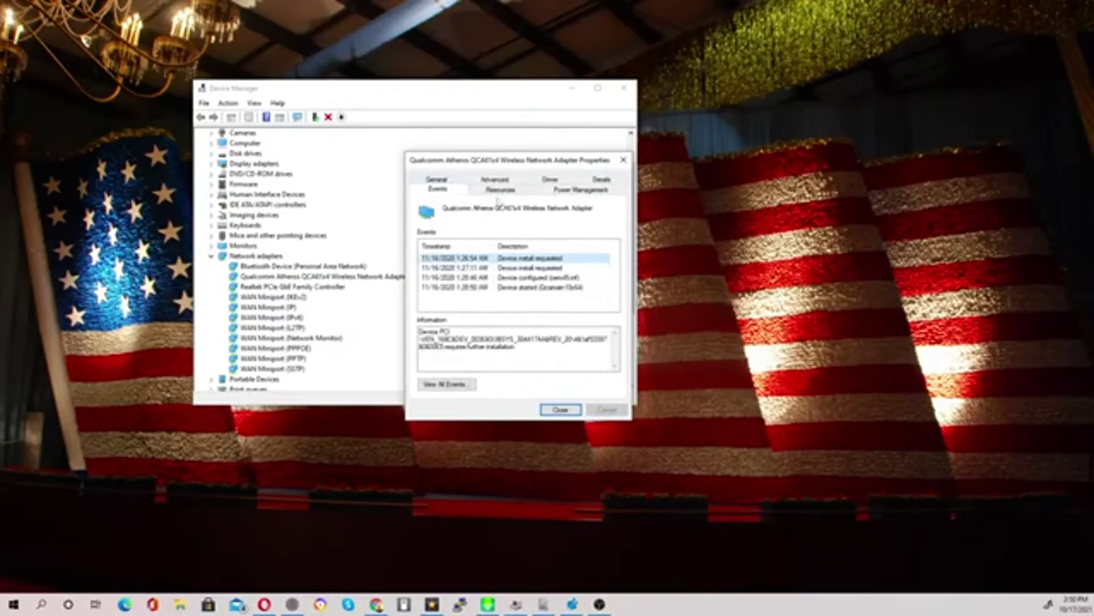
{"action": "left_click", "coordinate": [550, 180]}
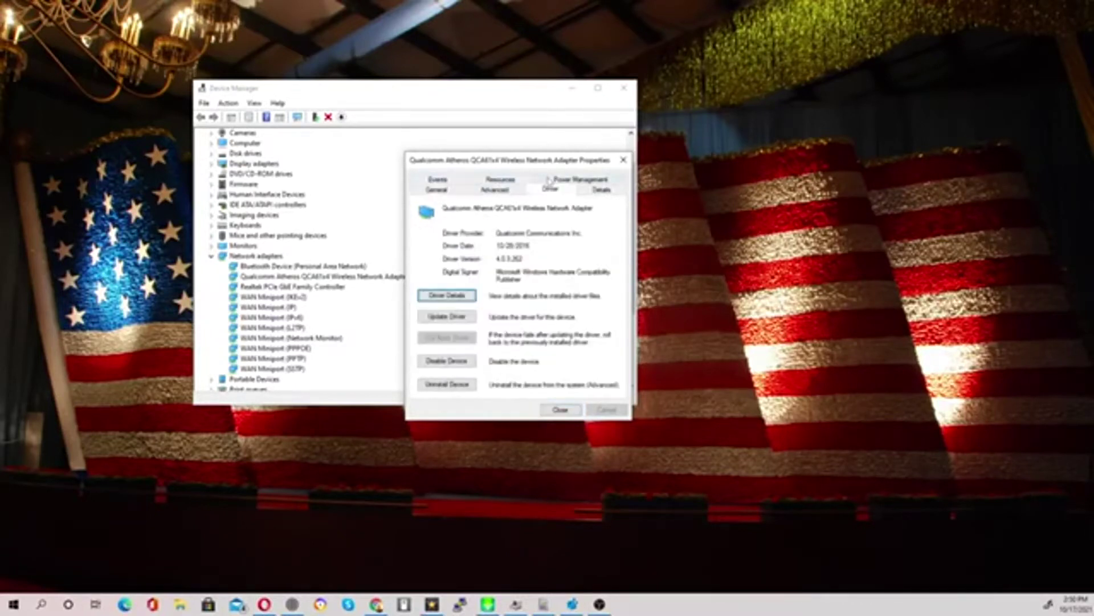
{"action": "left_click", "coordinate": [575, 180]}
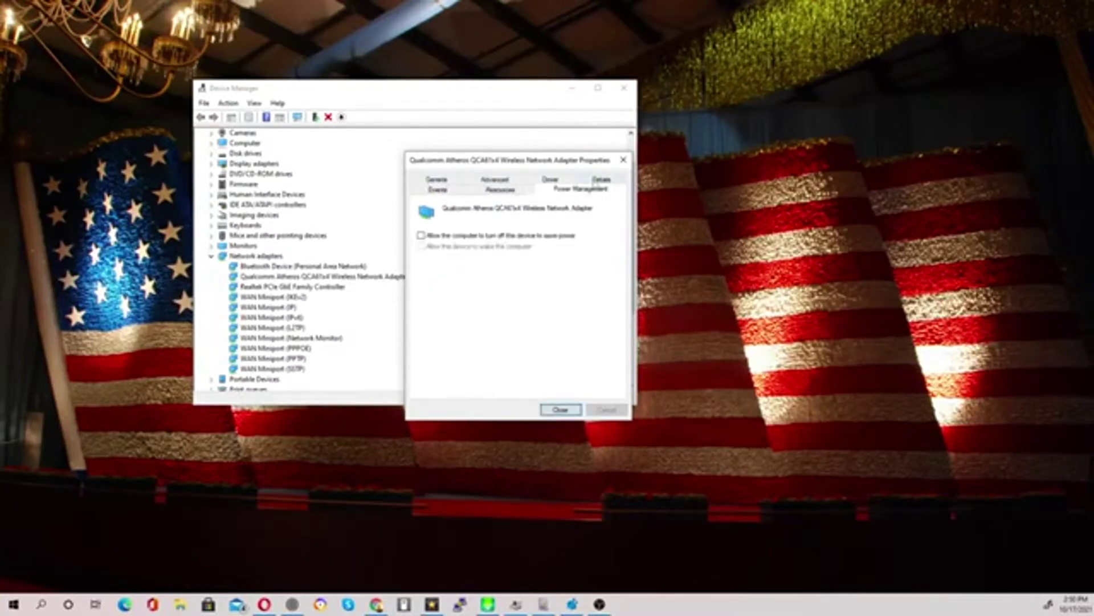
{"action": "left_click", "coordinate": [508, 191]}
{"action": "left_click", "coordinate": [507, 180]}
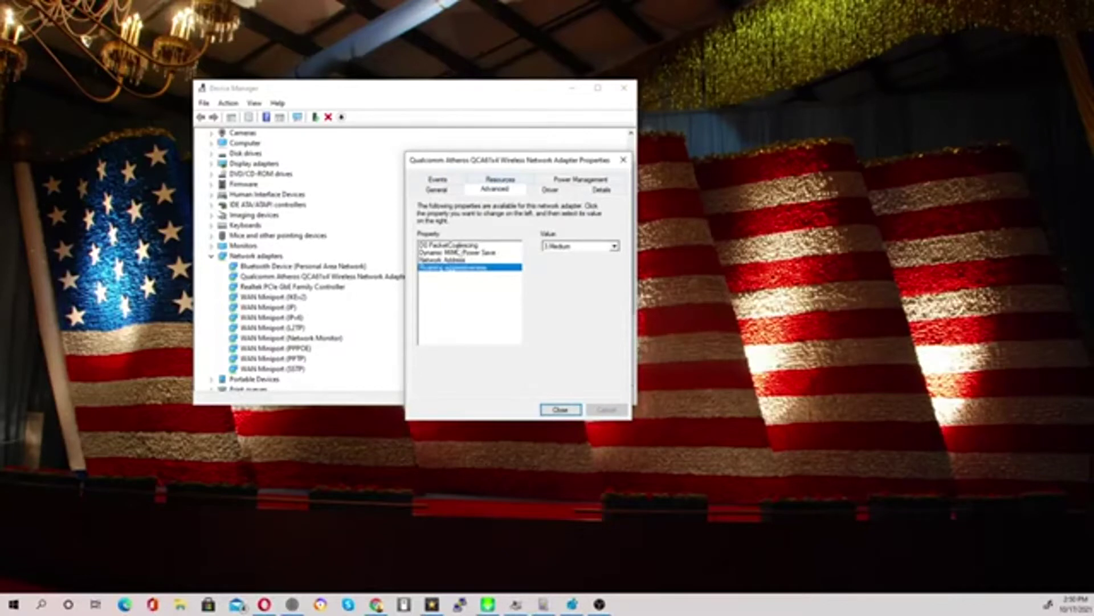
{"action": "left_click", "coordinate": [438, 180]}
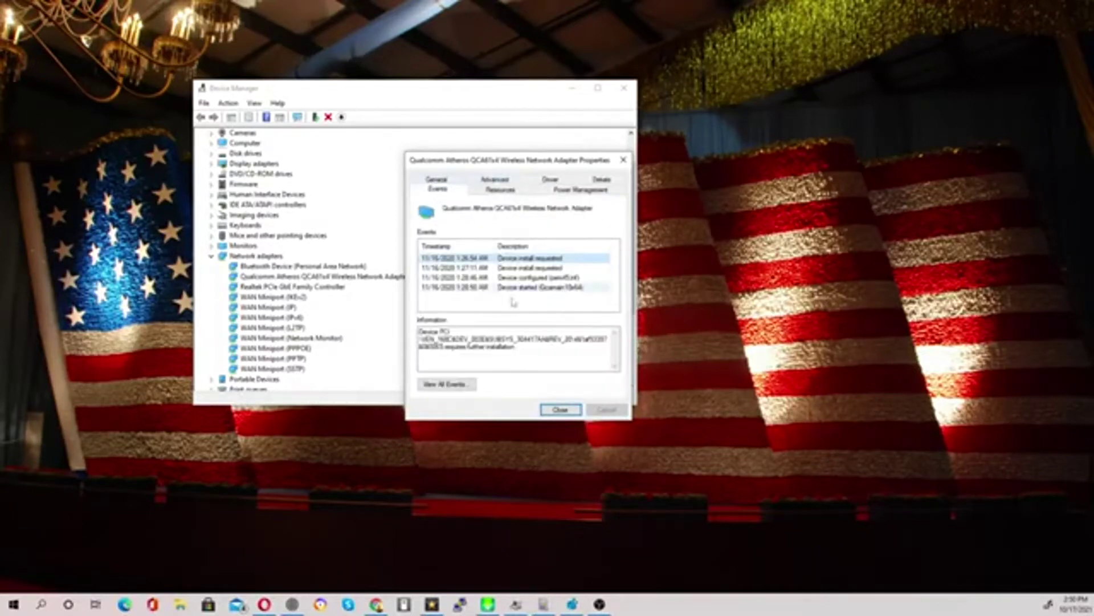
{"action": "left_click", "coordinate": [573, 413]}
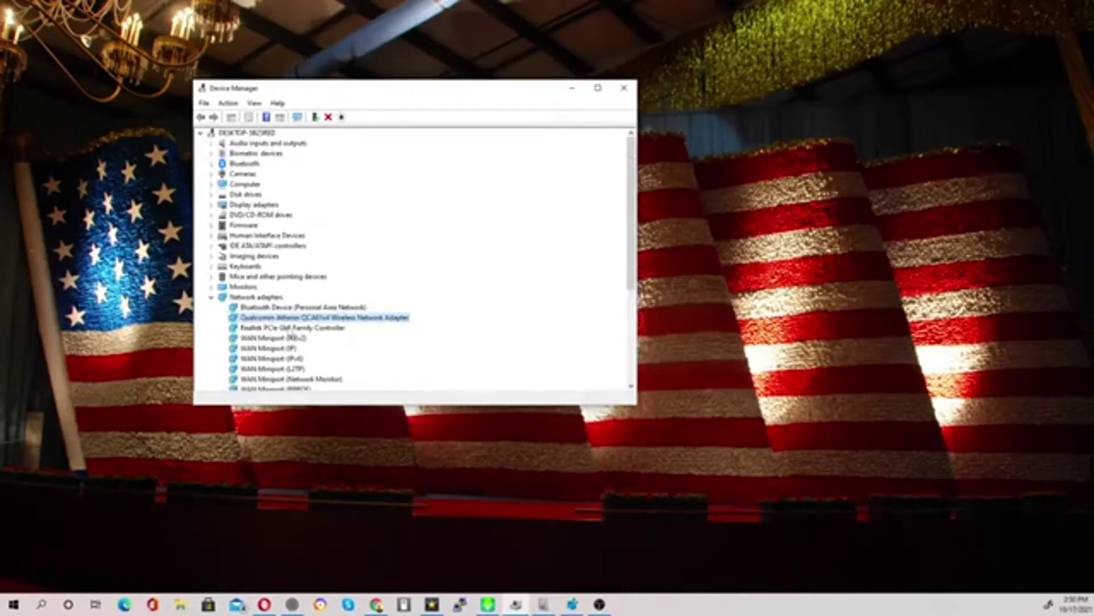
Step: Open the Realtek PCIe GbE Family Controller's advanced properties and select Speed & Duplex
{"action": "double_click", "coordinate": [287, 329]}
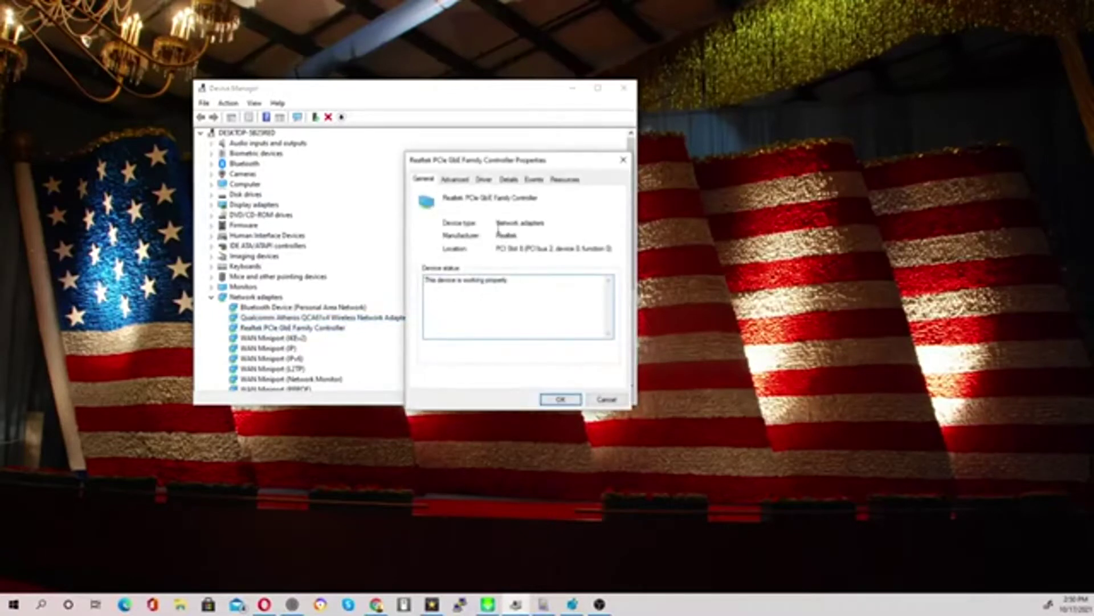
{"action": "left_click", "coordinate": [460, 181]}
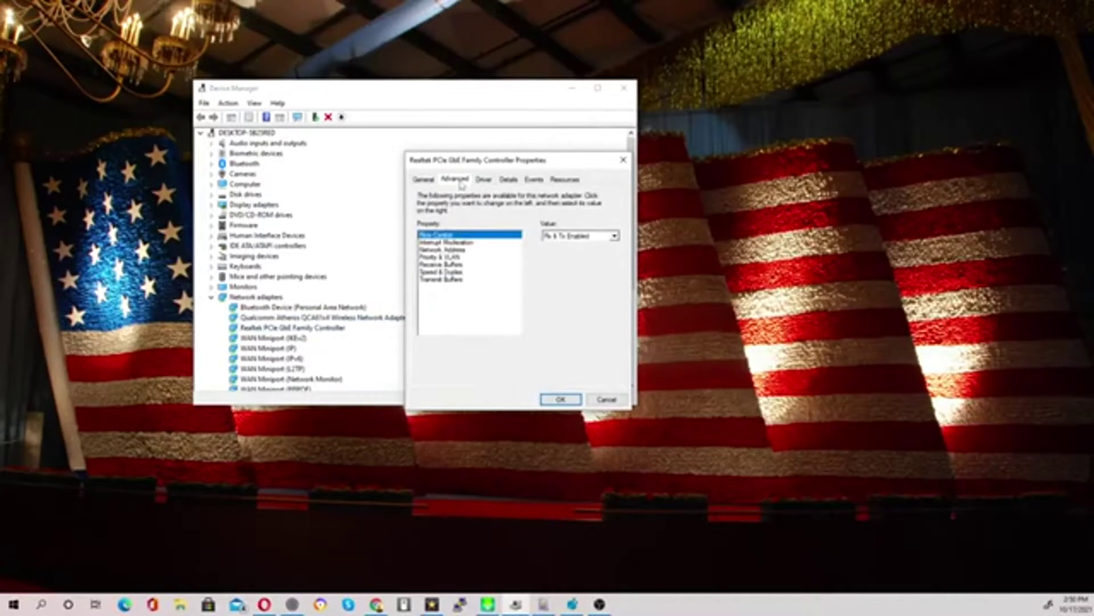
{"action": "left_click", "coordinate": [461, 272]}
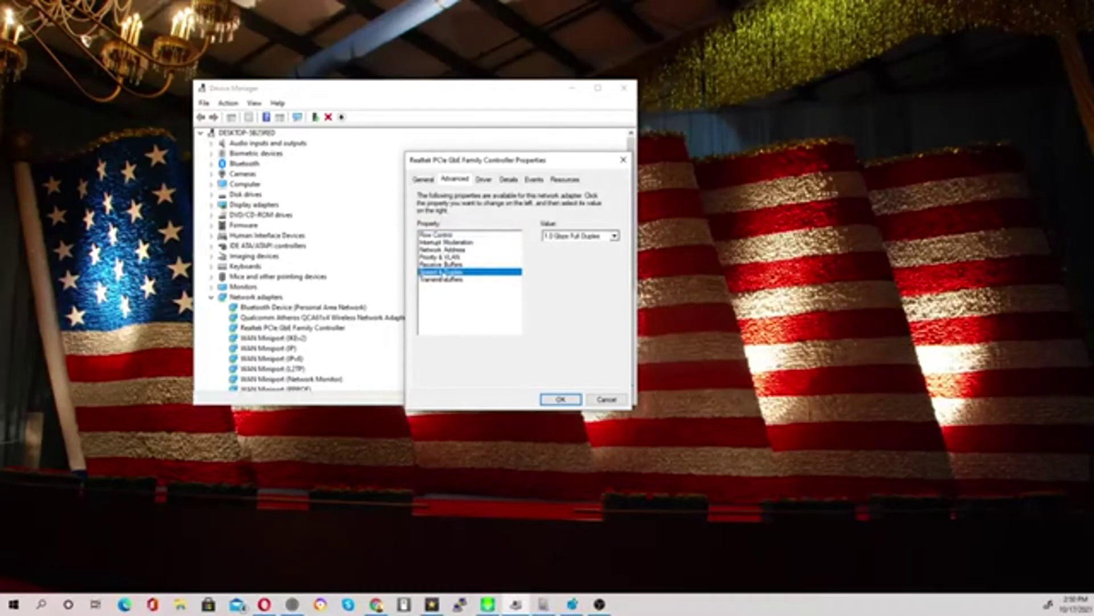
Step: Set the Realtek controller's Speed & Duplex value to Auto Negotiation
{"action": "left_click", "coordinate": [615, 237]}
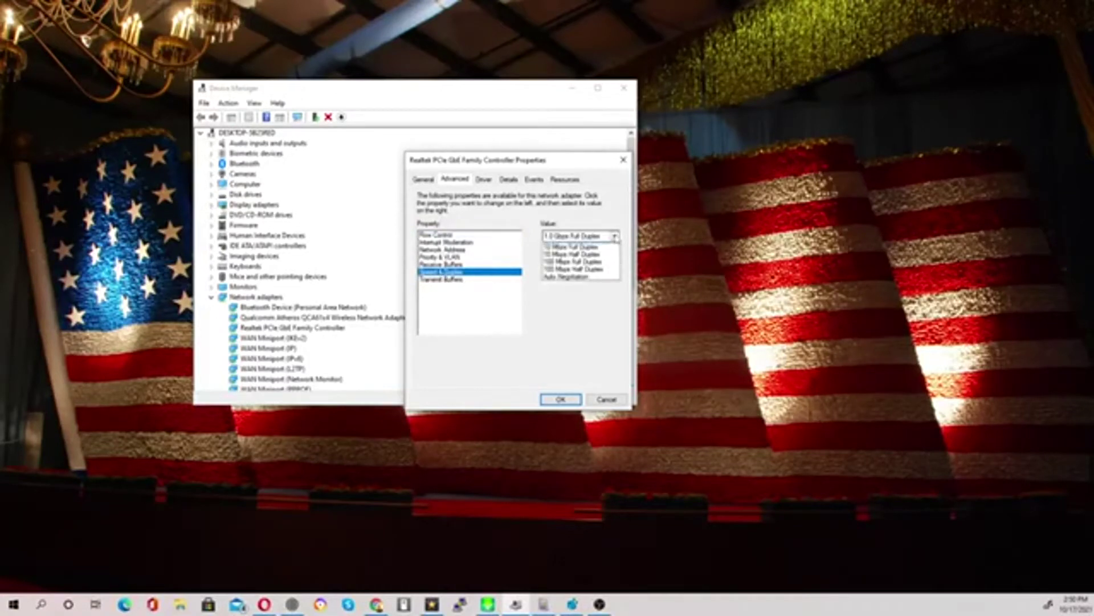
{"action": "left_click", "coordinate": [570, 292]}
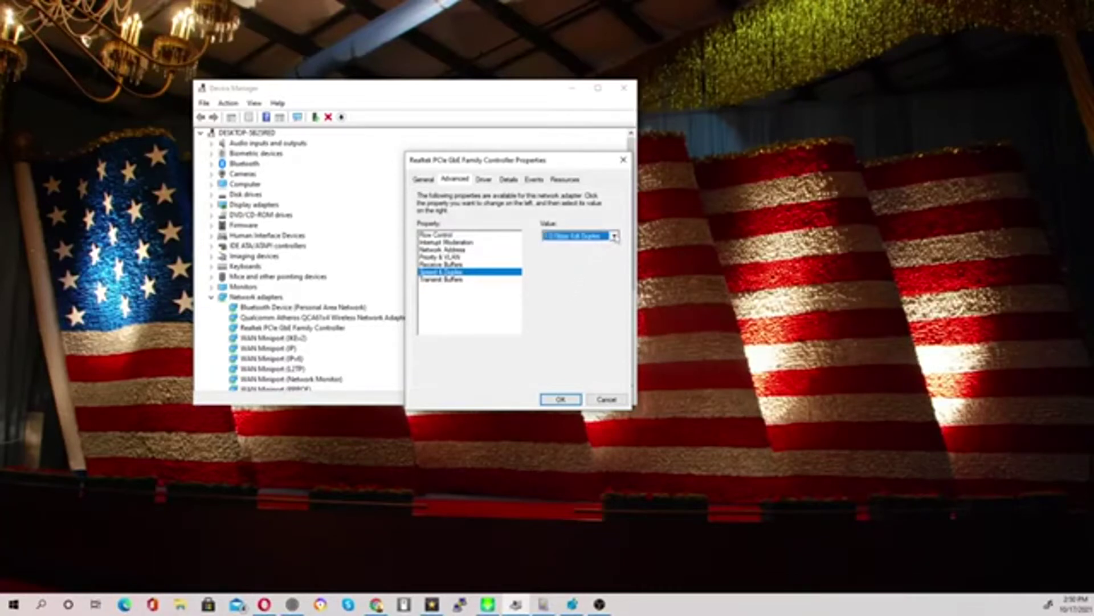
{"action": "left_click", "coordinate": [615, 236]}
{"action": "left_click", "coordinate": [586, 283]}
Step: Set the Realtek controller's Speed & Duplex to 1.0 Gbps Full Duplex and confirm the properties
{"action": "left_click", "coordinate": [616, 237]}
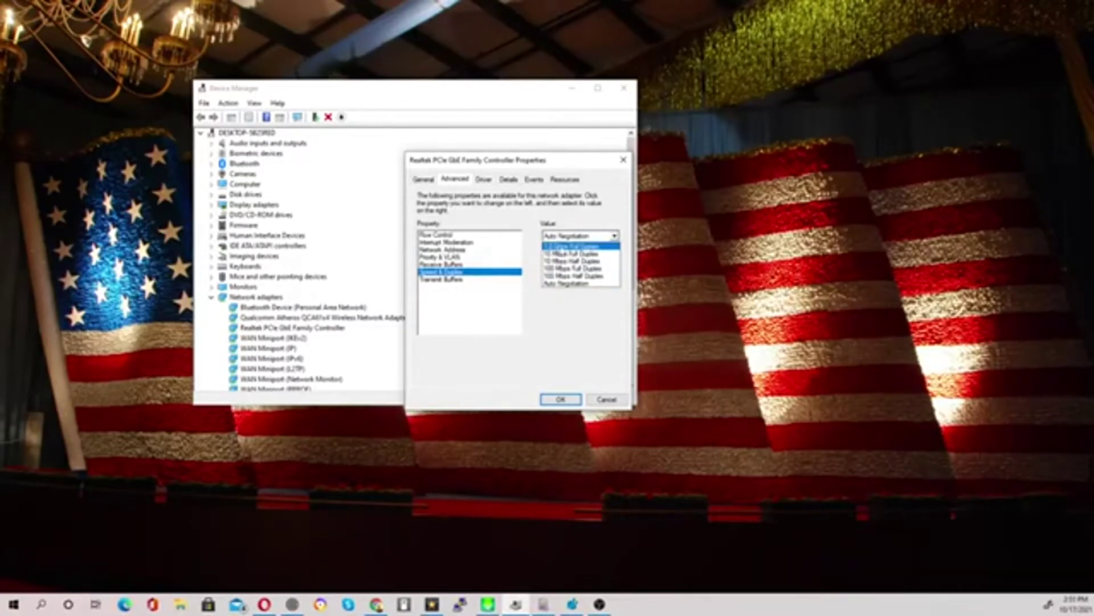
{"action": "left_click", "coordinate": [564, 246]}
{"action": "left_click", "coordinate": [615, 240]}
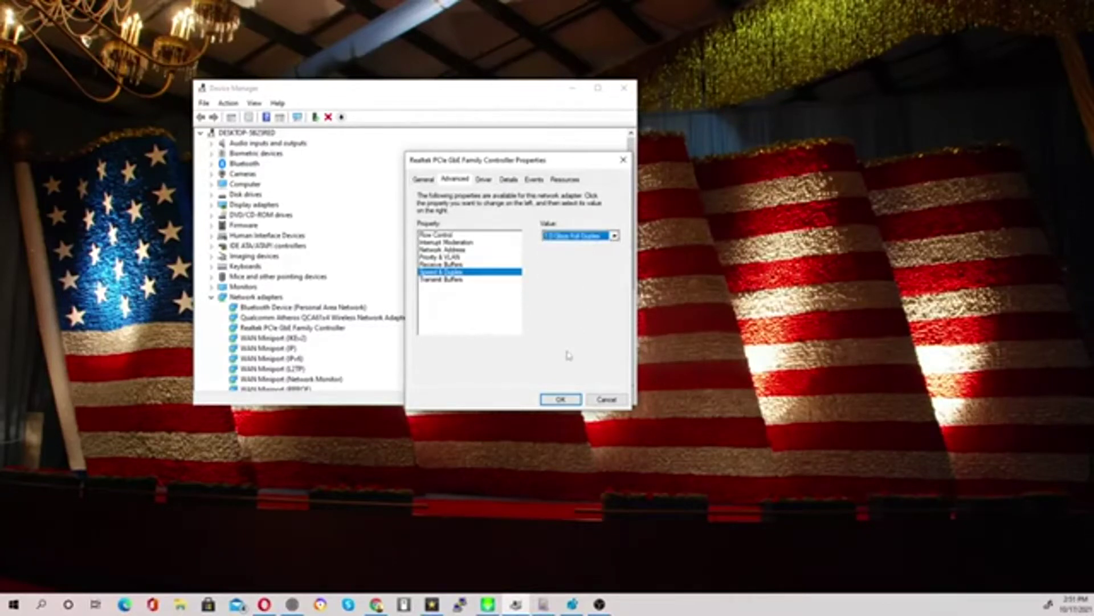
{"action": "left_click", "coordinate": [560, 400]}
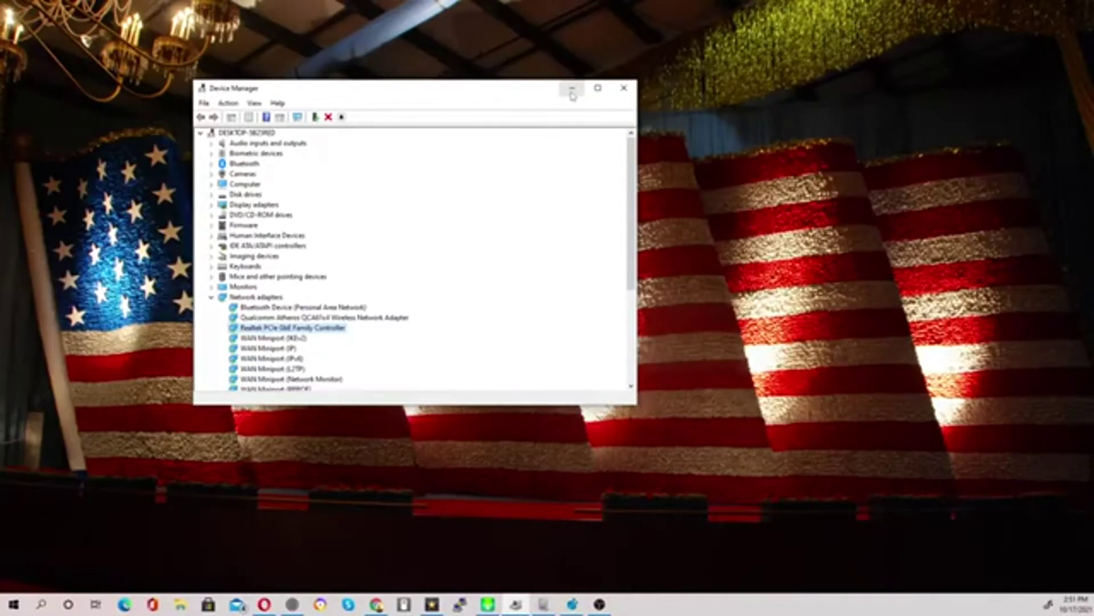
Step: Minimize Device Manager and search Windows for Event Viewer, using "even" as the search text
{"action": "left_click", "coordinate": [572, 92]}
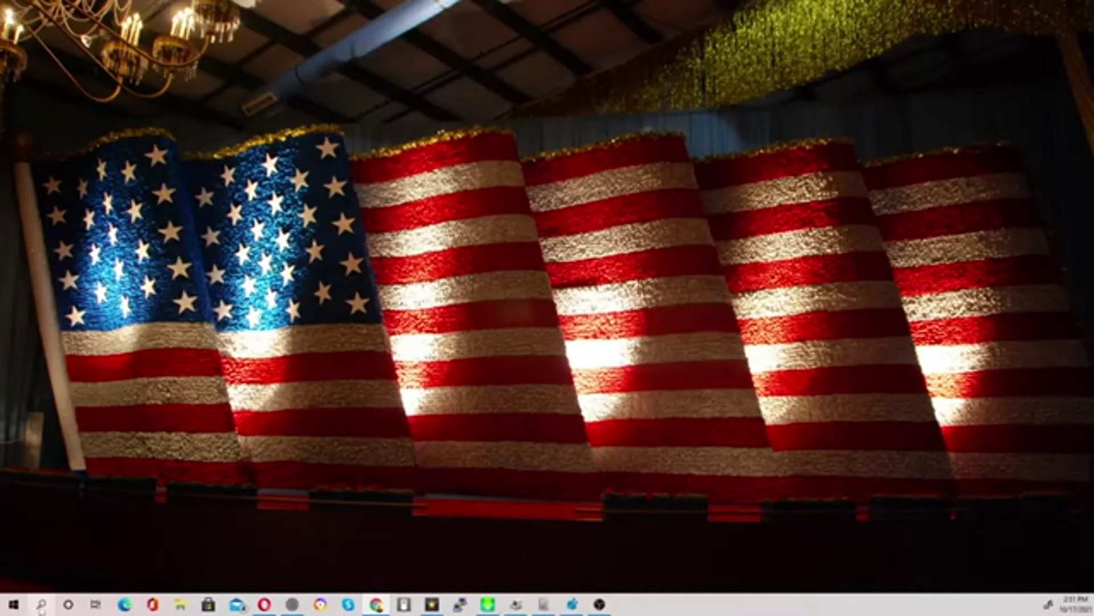
{"action": "left_click", "coordinate": [41, 604]}
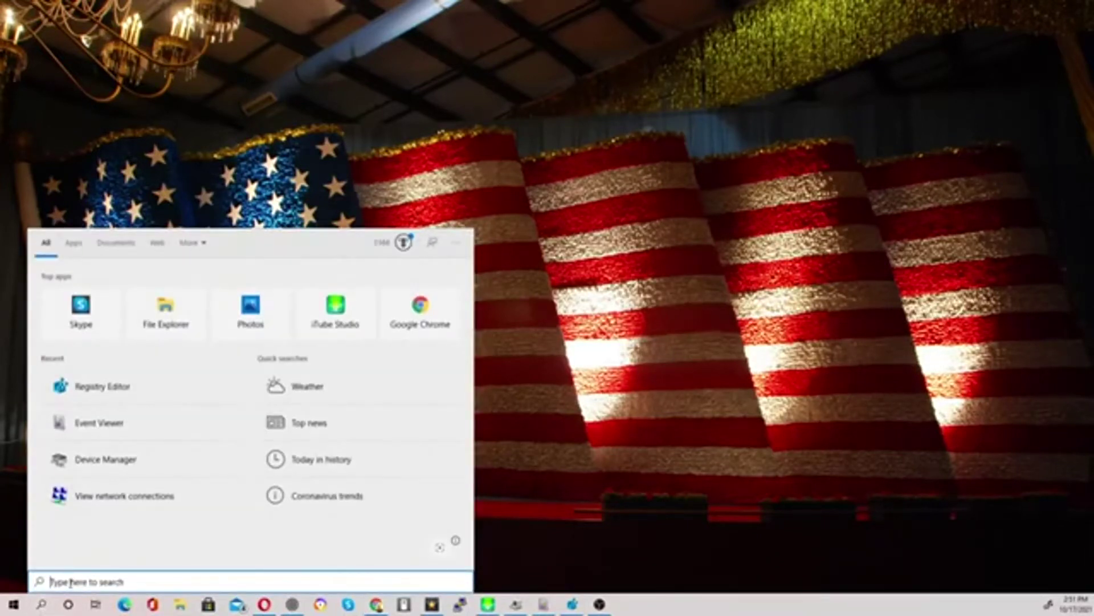
{"action": "type", "text": "even"}
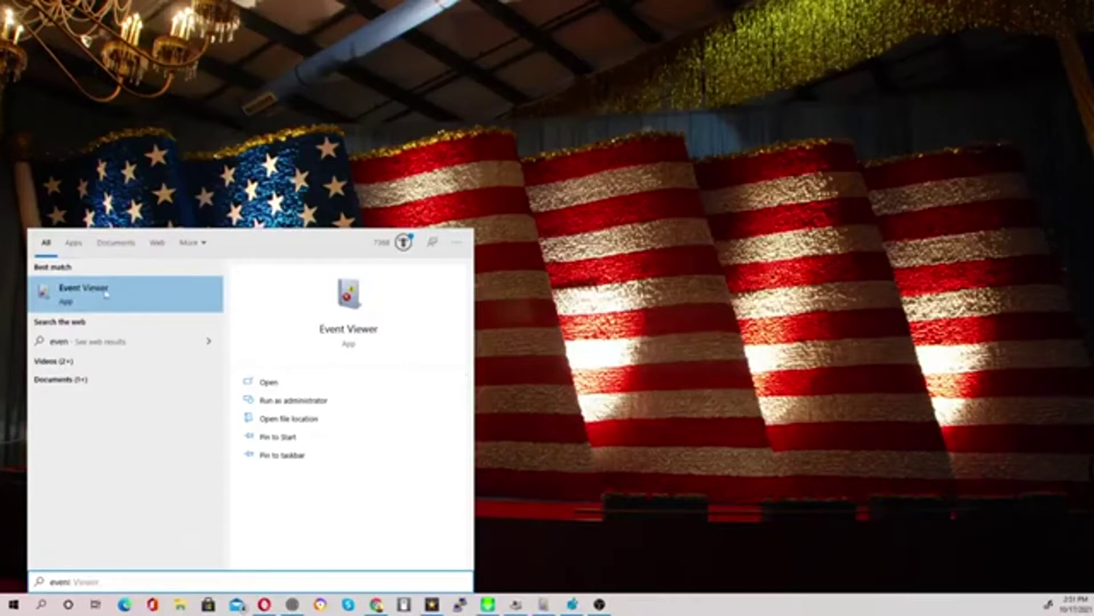
{"action": "left_click", "coordinate": [537, 331]}
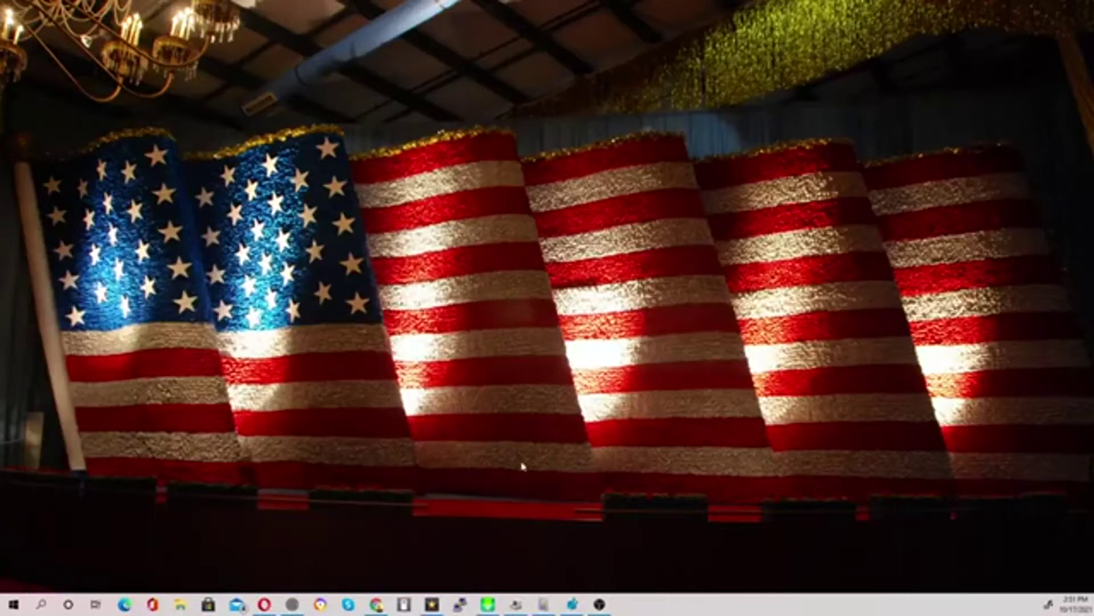
Step: Bring the Event Viewer window into view on the desktop and maximize it
{"action": "left_click", "coordinate": [546, 605]}
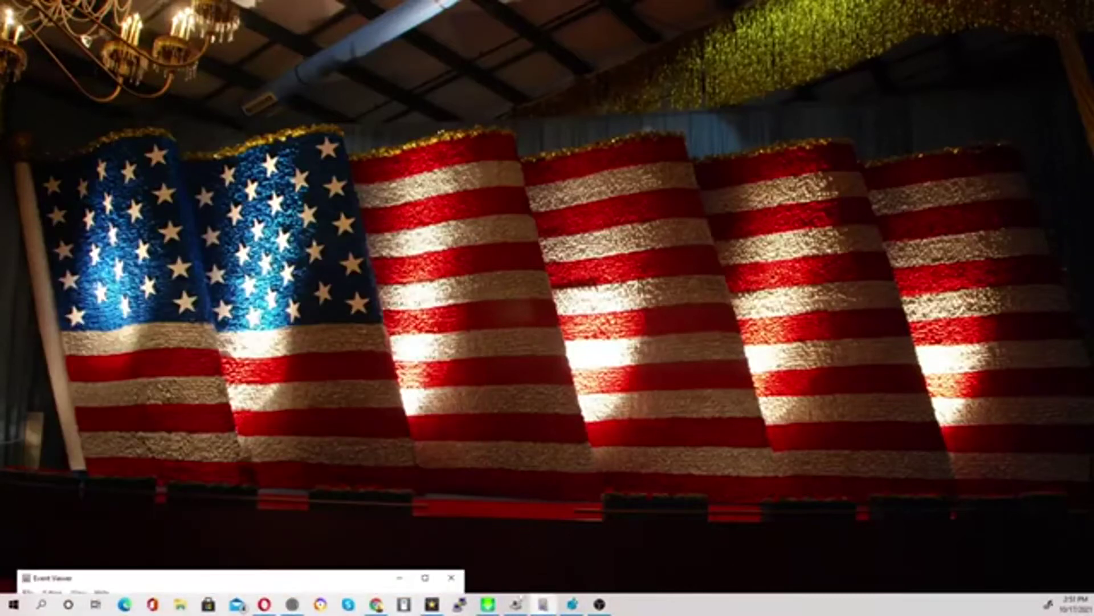
{"action": "left_click_drag", "start_coordinate": [360, 581], "coordinate": [527, 100]}
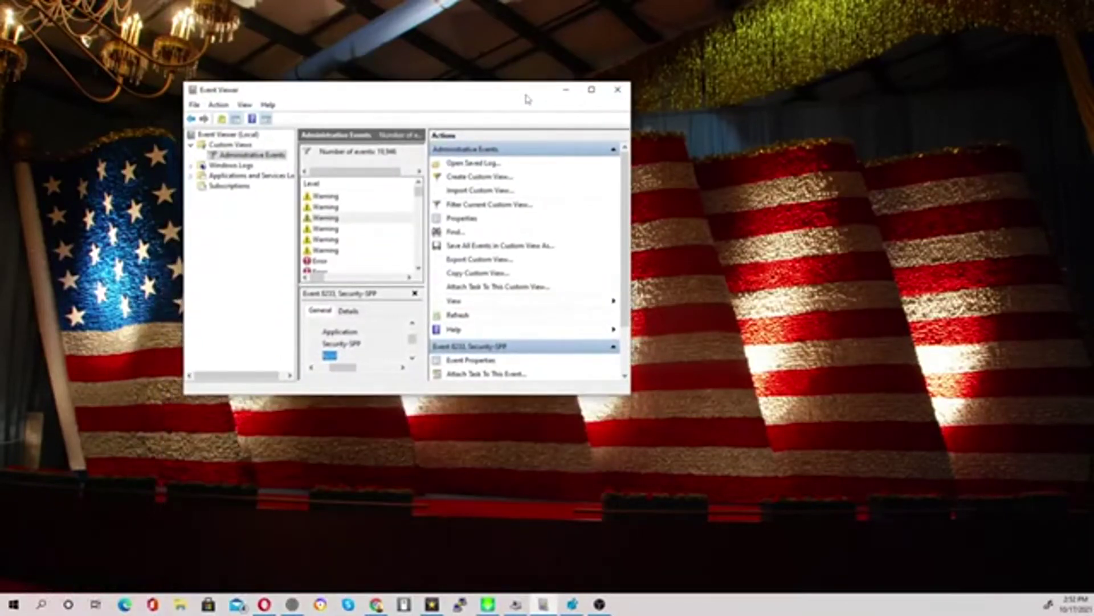
{"action": "left_click", "coordinate": [592, 92]}
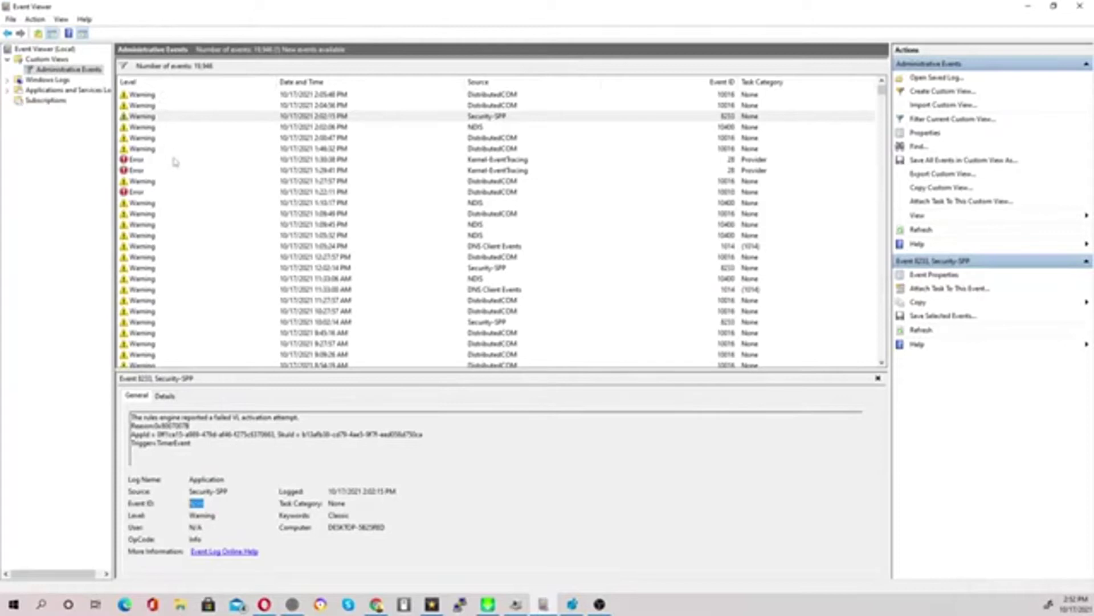
Step: Inspect the newest DistributedCOM warning in Administrative Events and highlight its Event ID
{"action": "left_click", "coordinate": [146, 96]}
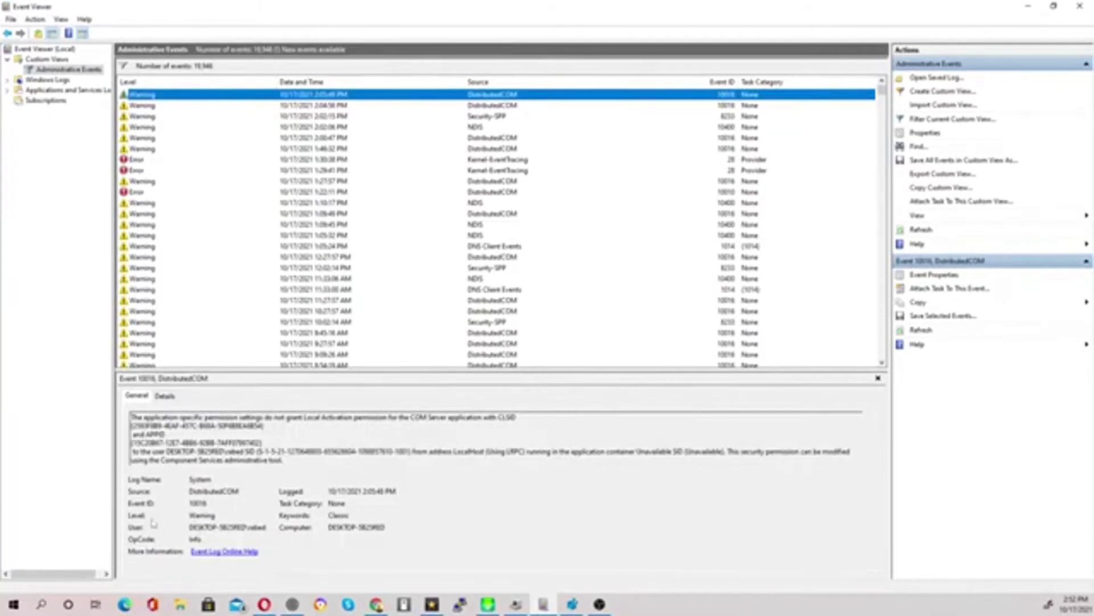
{"action": "double_click", "coordinate": [209, 503]}
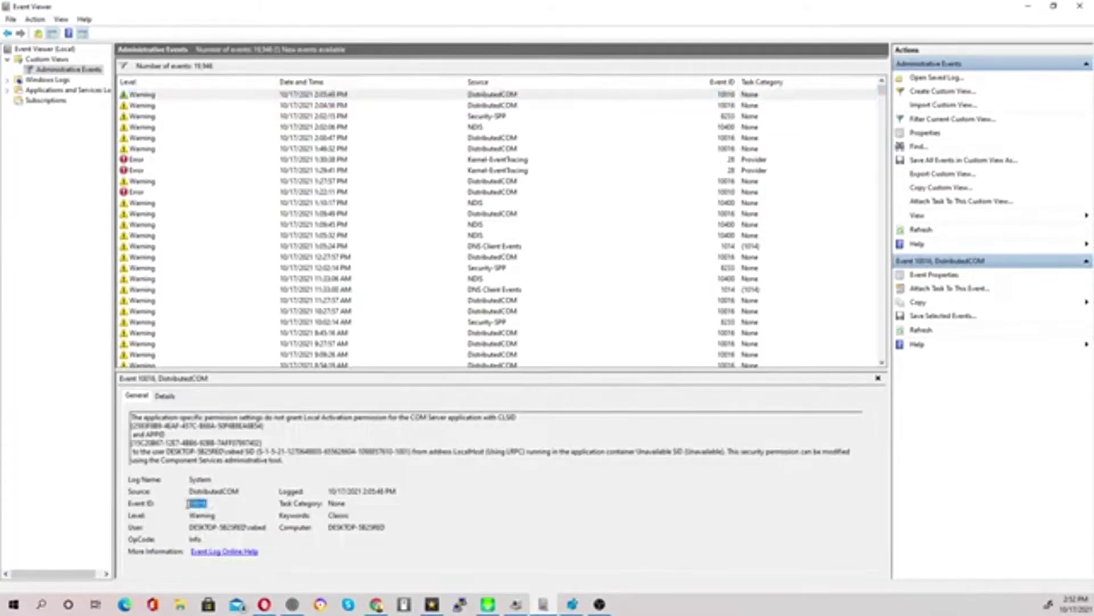
{"action": "left_click", "coordinate": [229, 502]}
Step: View the details of the newest Security-SPP warning and Kernel-EventTracing error, and minimize Event Viewer
{"action": "left_click", "coordinate": [497, 117]}
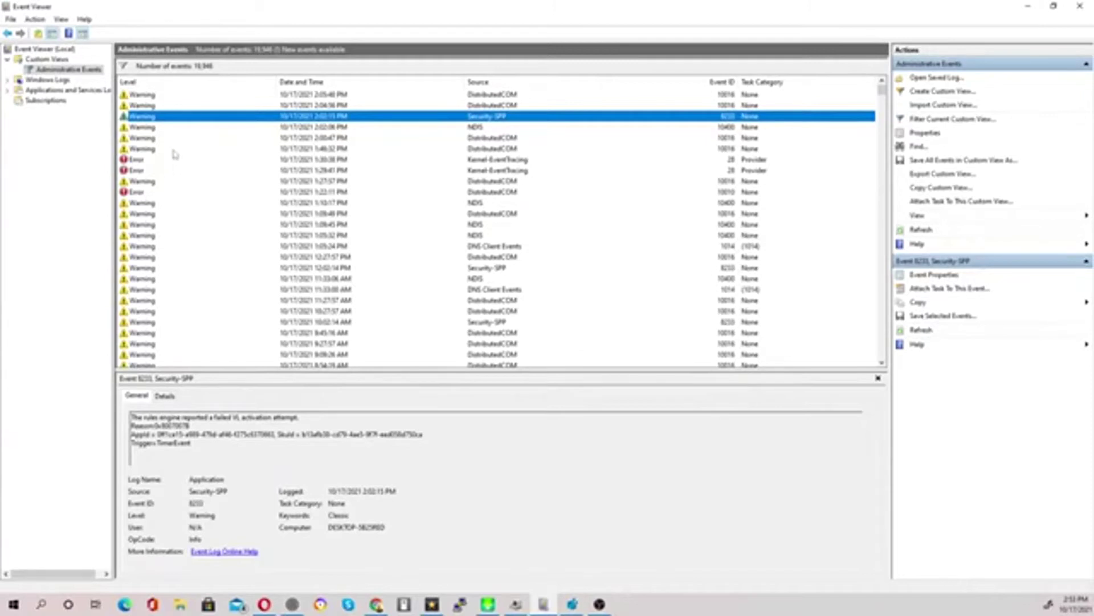
{"action": "left_click", "coordinate": [140, 161]}
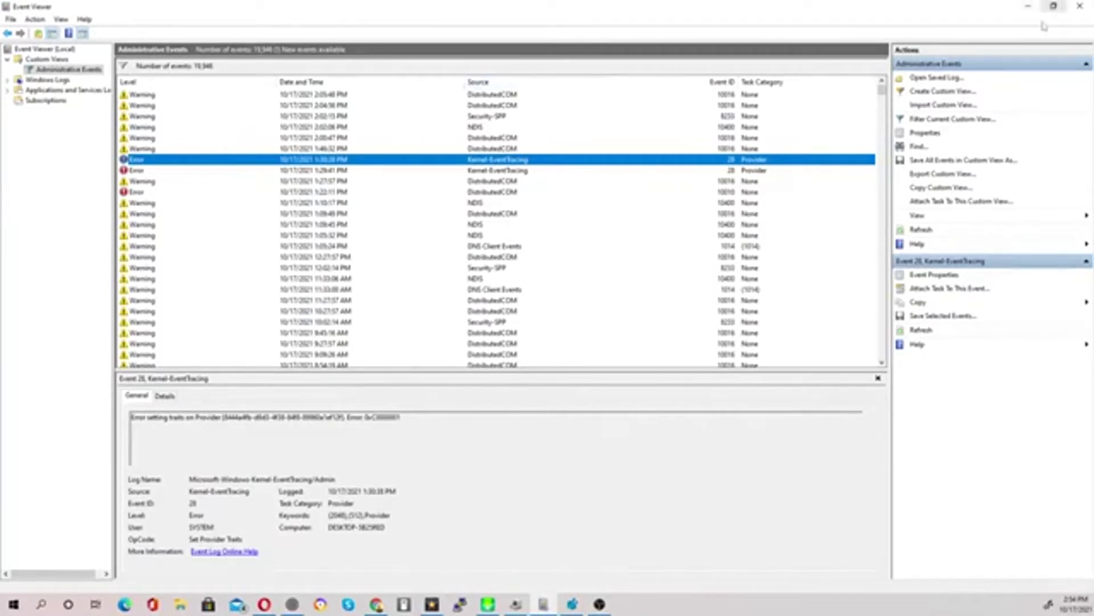
{"action": "mouse_move", "coordinate": [548, 609]}
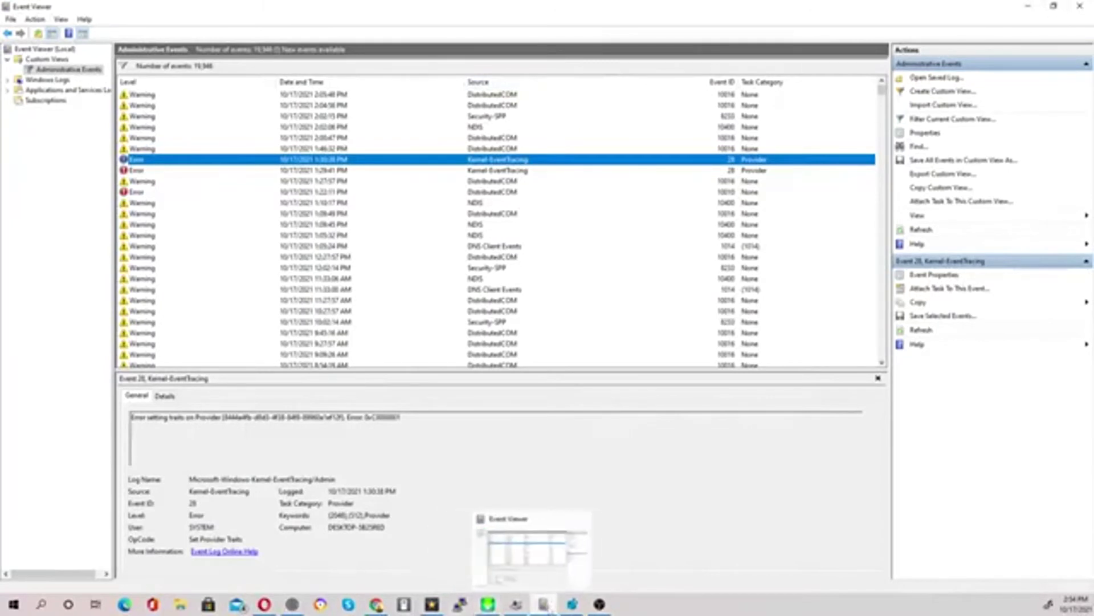
{"action": "left_click", "coordinate": [545, 604]}
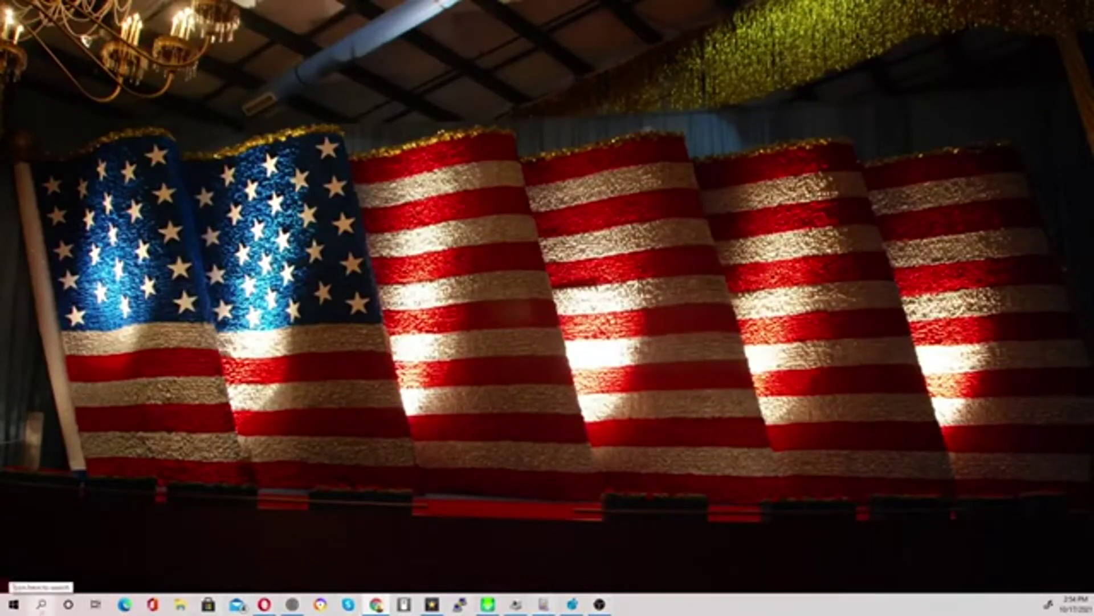
Step: Search Windows for Registry Editor with "regist", and bring its already open window fully into view on the desktop
{"action": "left_click", "coordinate": [41, 604]}
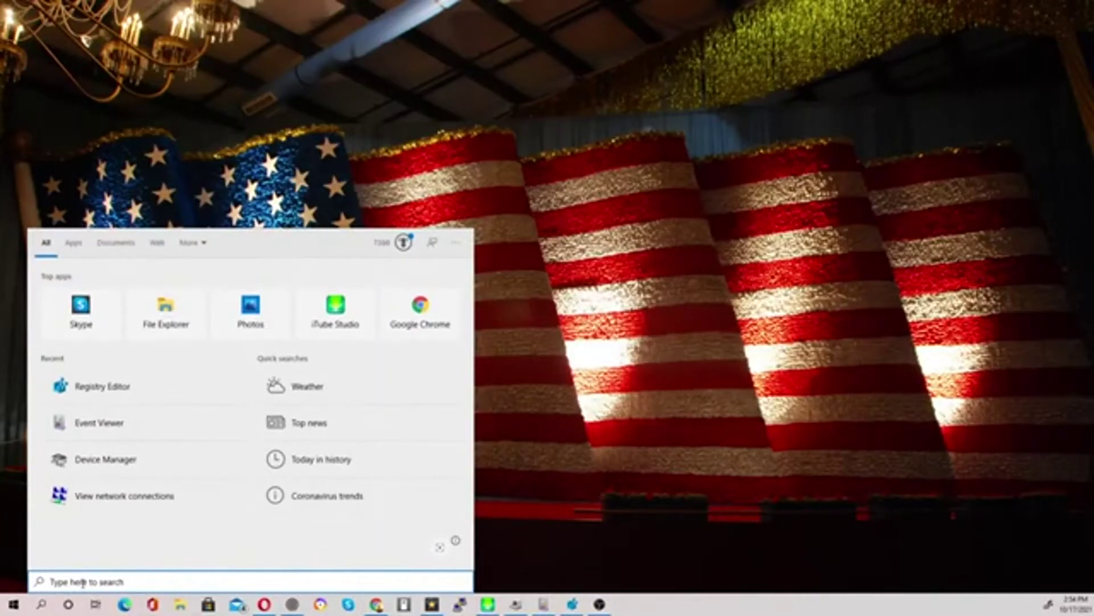
{"action": "type", "text": "regist"}
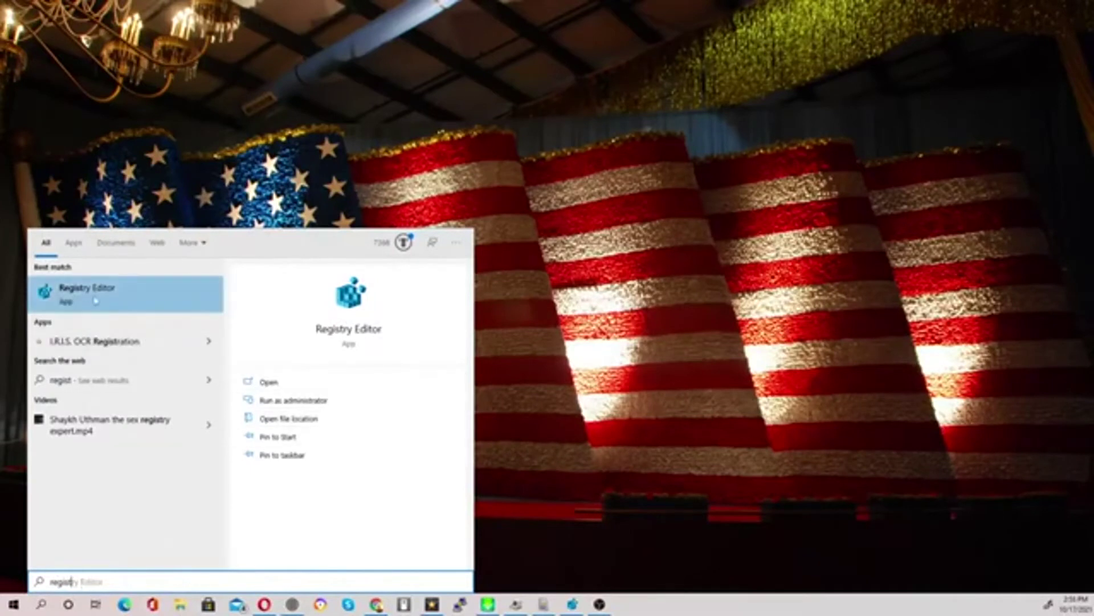
{"action": "left_click", "coordinate": [539, 363]}
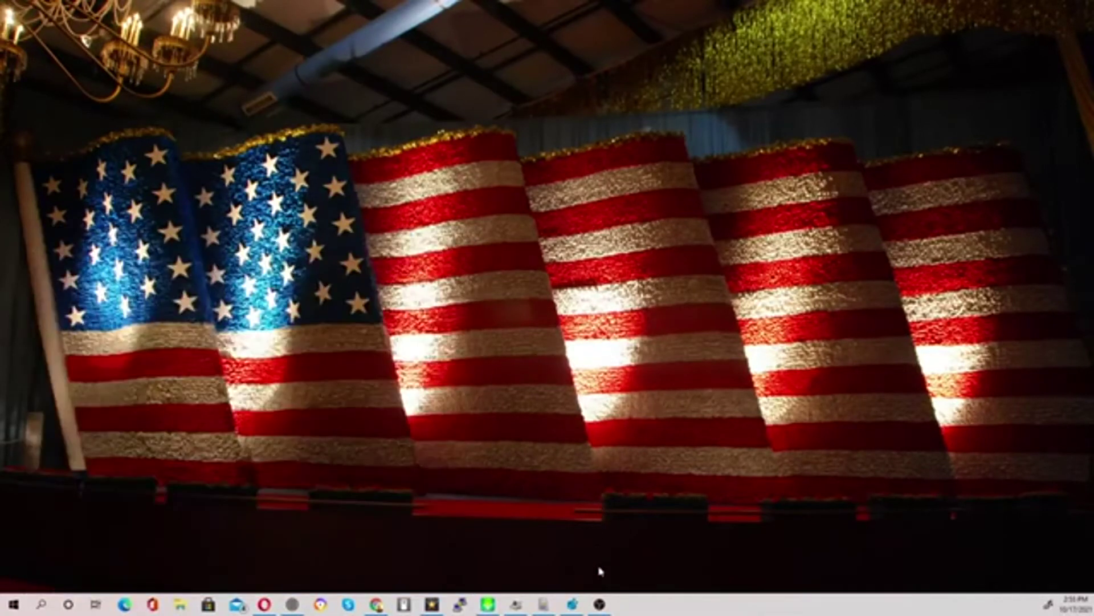
{"action": "left_click", "coordinate": [573, 604]}
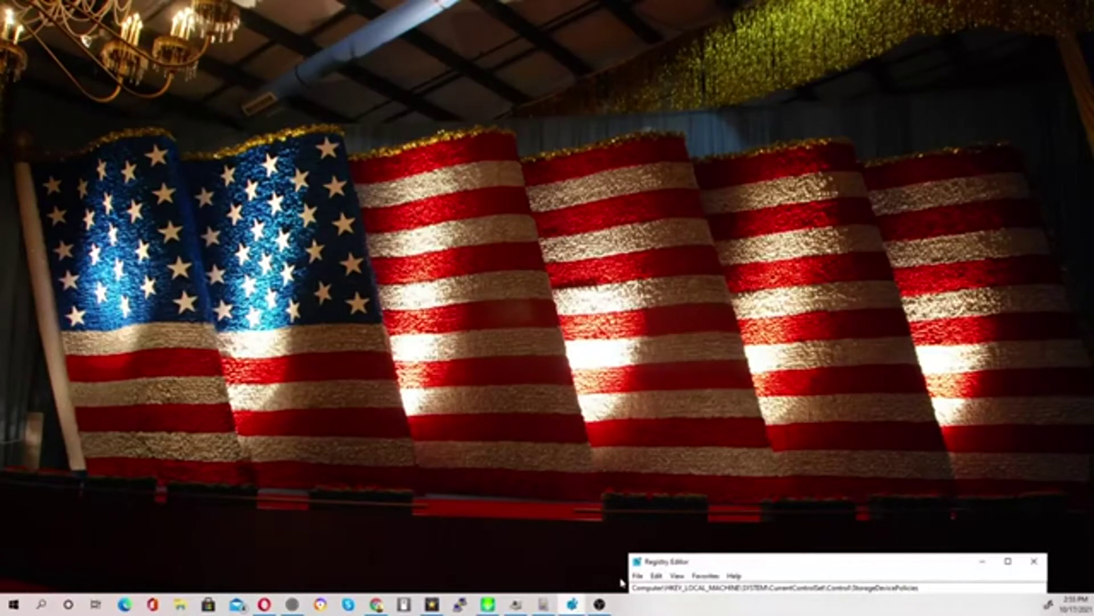
{"action": "left_click_drag", "start_coordinate": [713, 560], "coordinate": [315, 100]}
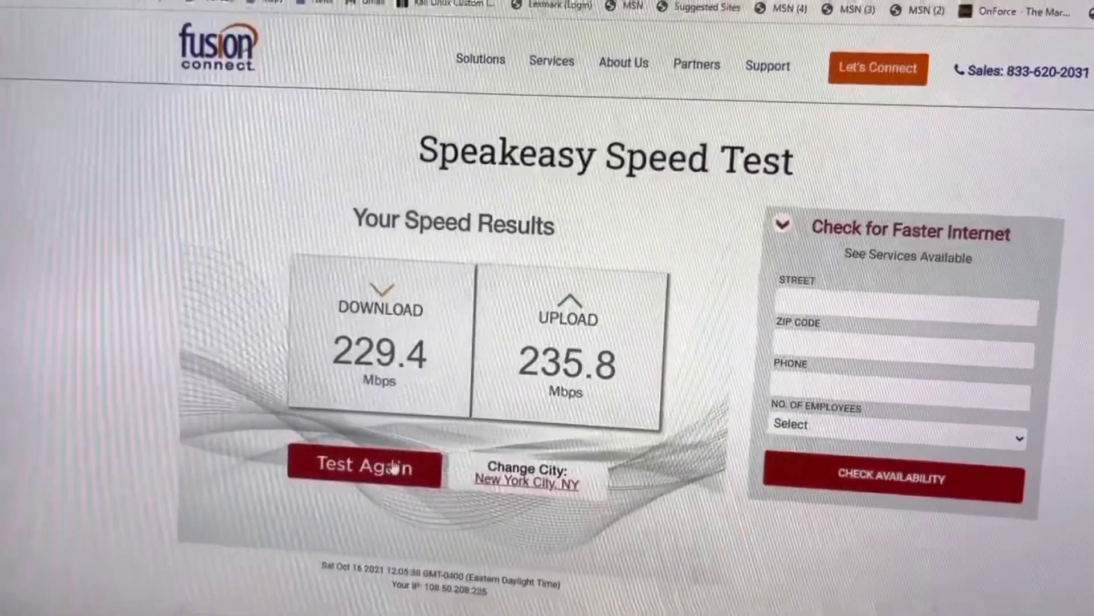
Step: Rerun the Speakeasy Speed Test against the New York City, NY server
{"action": "left_click", "coordinate": [393, 468]}
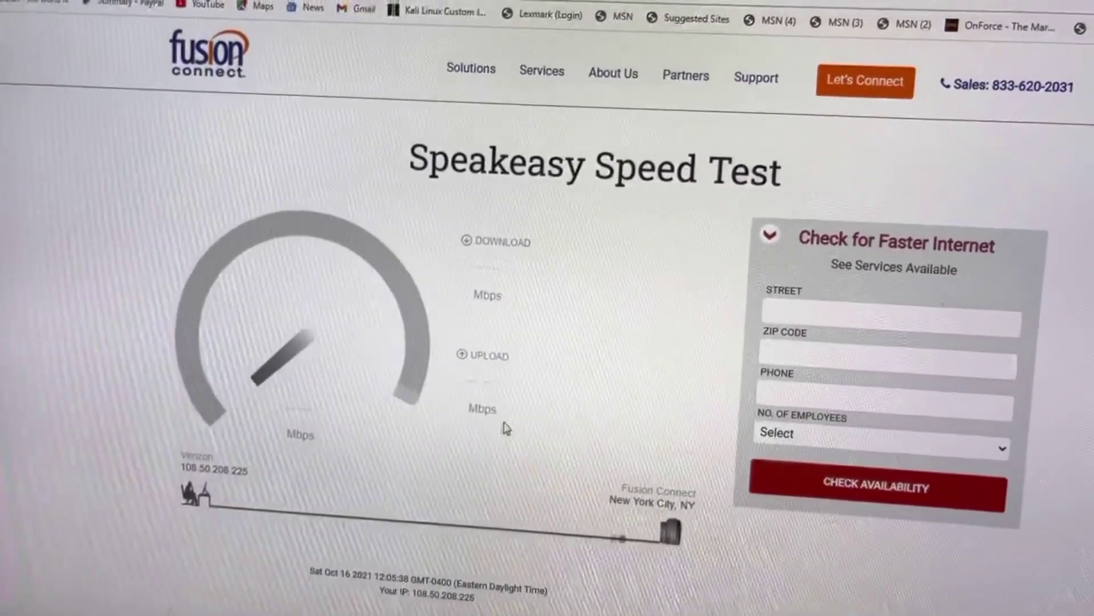